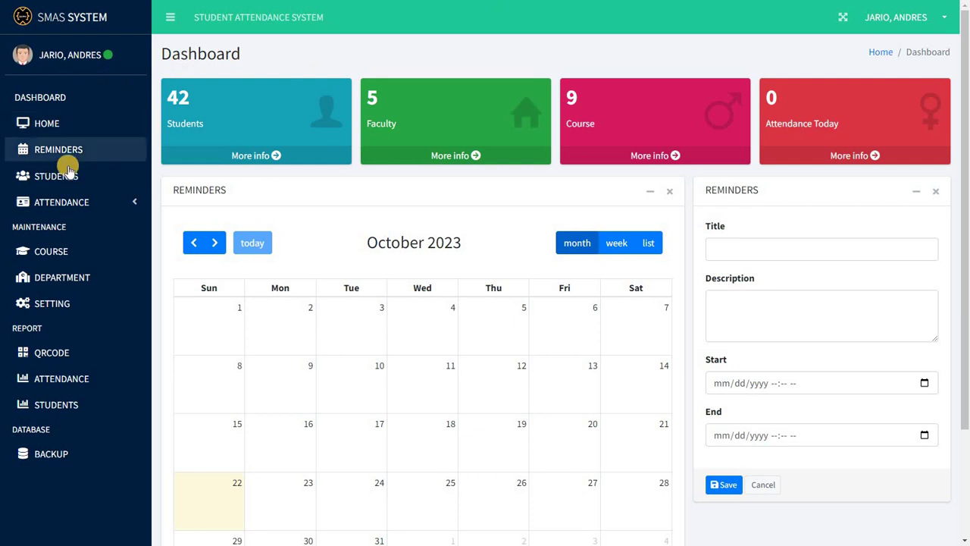
# Step: View the reminders list, and generate the QR codes of all students from the student records
pyautogui.click(90, 149)
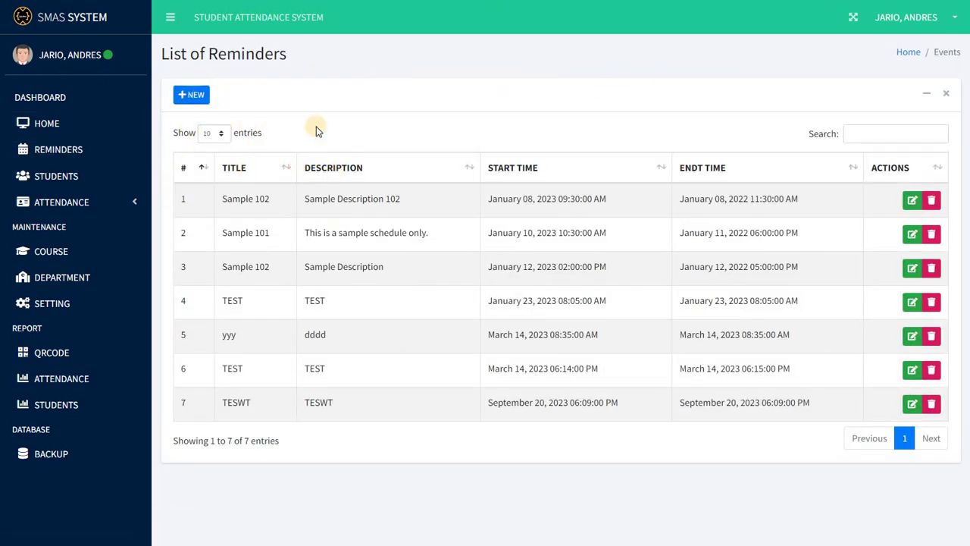
pyautogui.click(67, 176)
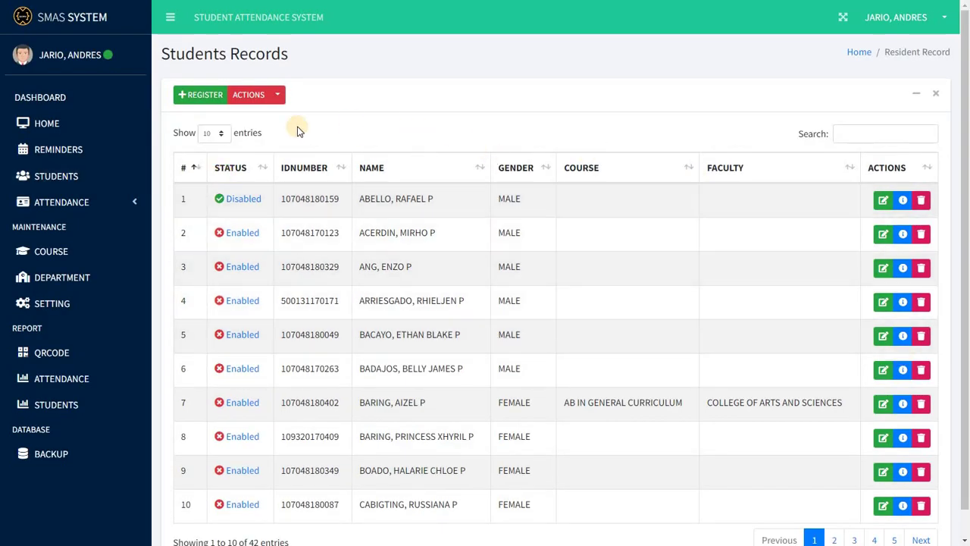
pyautogui.click(280, 96)
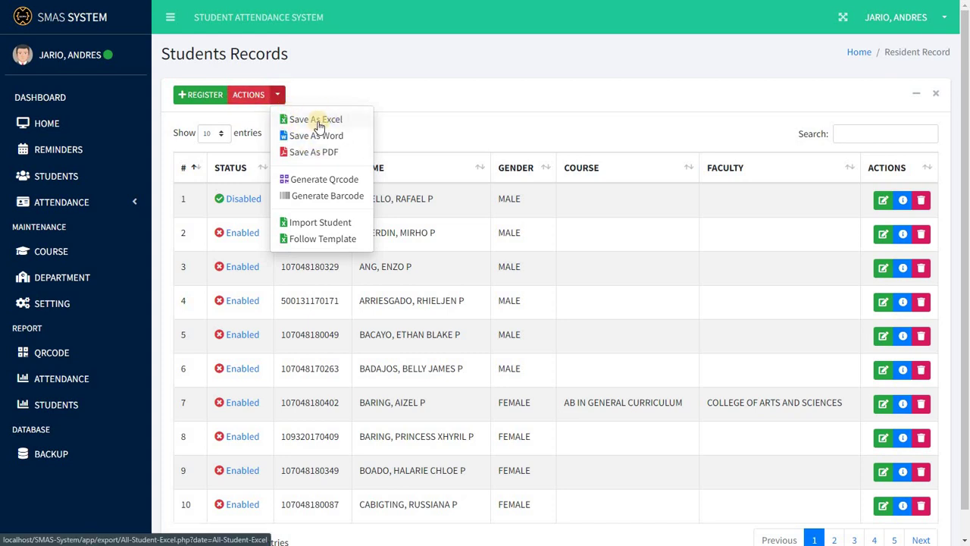
pyautogui.click(337, 182)
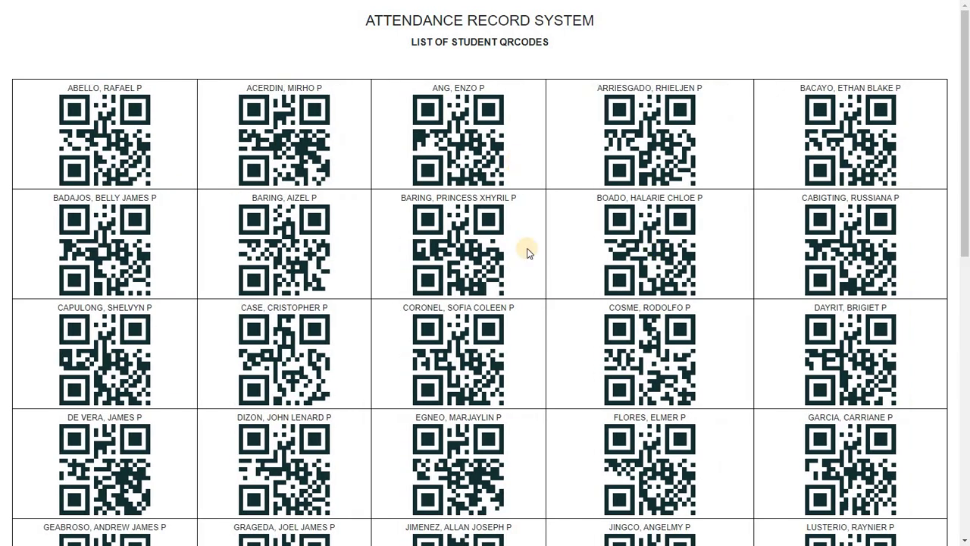
# Step: Look through the whole list of student QR codes and the student name above each code
pyautogui.moveTo(966, 228); pyautogui.dragTo(966, 379)
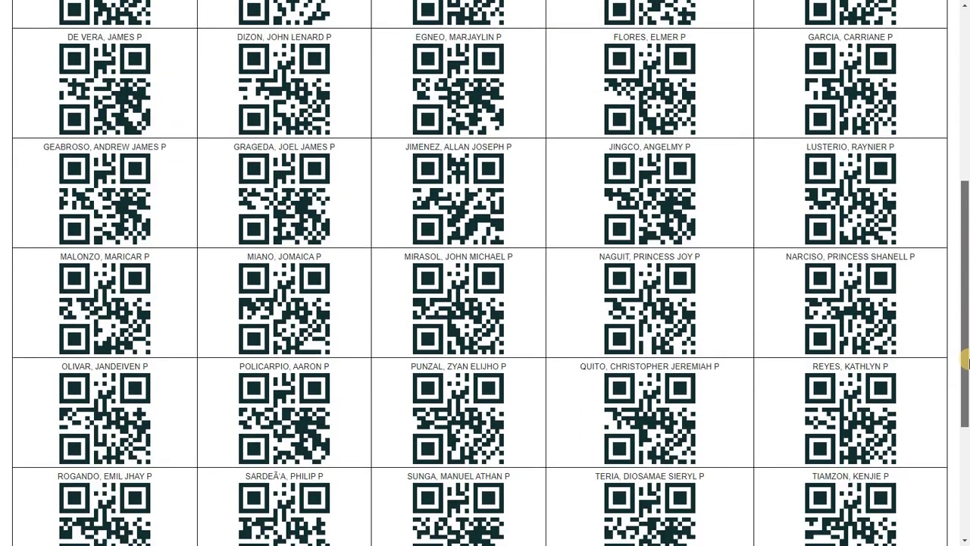
pyautogui.click(959, 147)
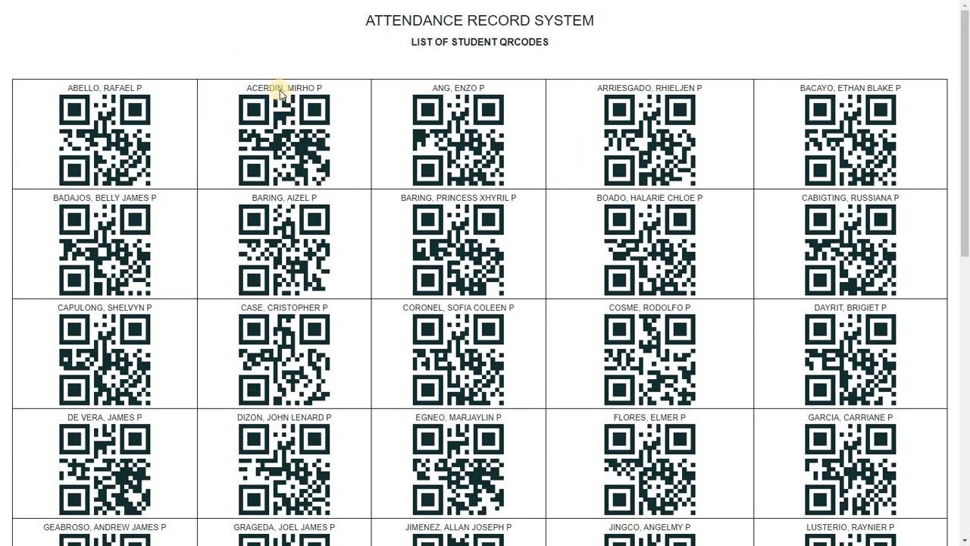
pyautogui.moveTo(249, 86); pyautogui.dragTo(327, 86)
pyautogui.click(80, 86)
pyautogui.click(485, 34)
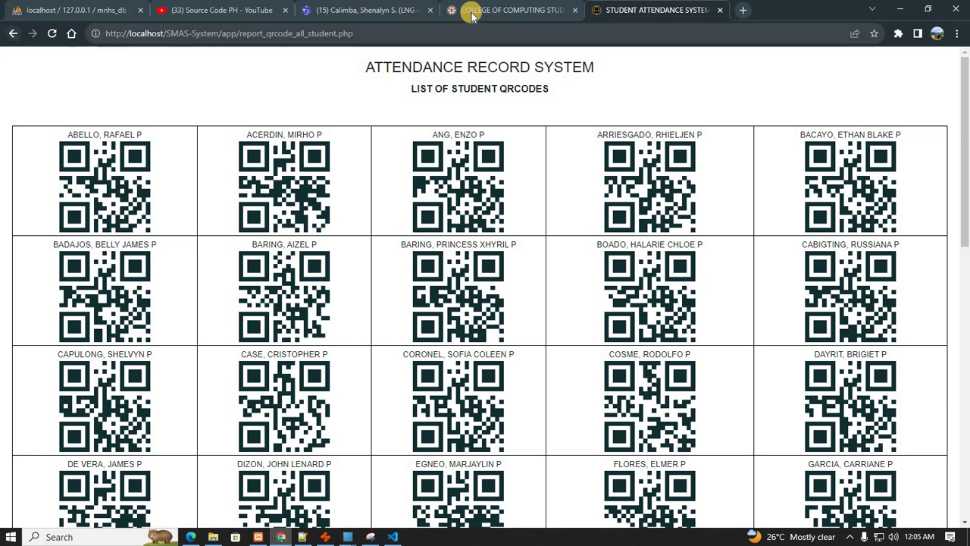
# Step: Return to the student records, generate the barcodes of all students and look through the barcode list
pyautogui.click(13, 34)
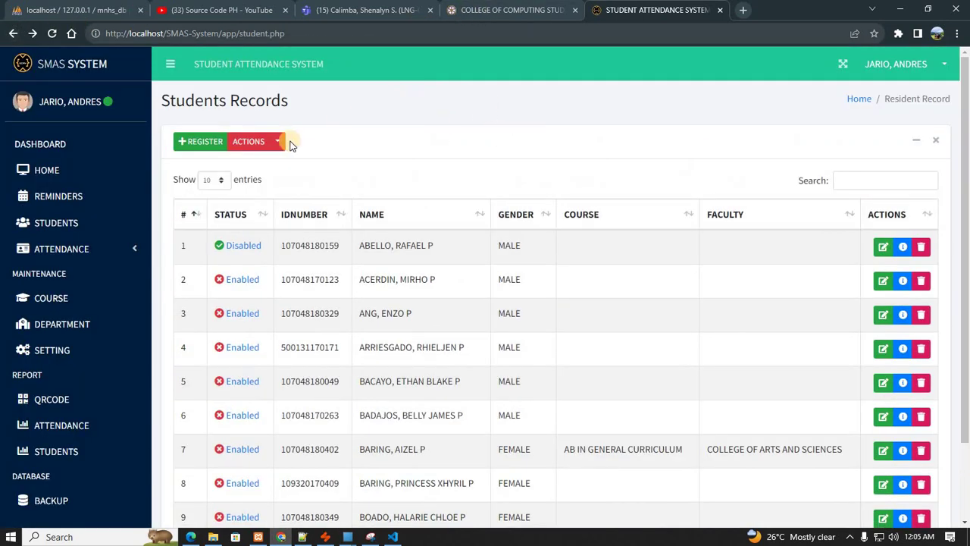
pyautogui.click(279, 143)
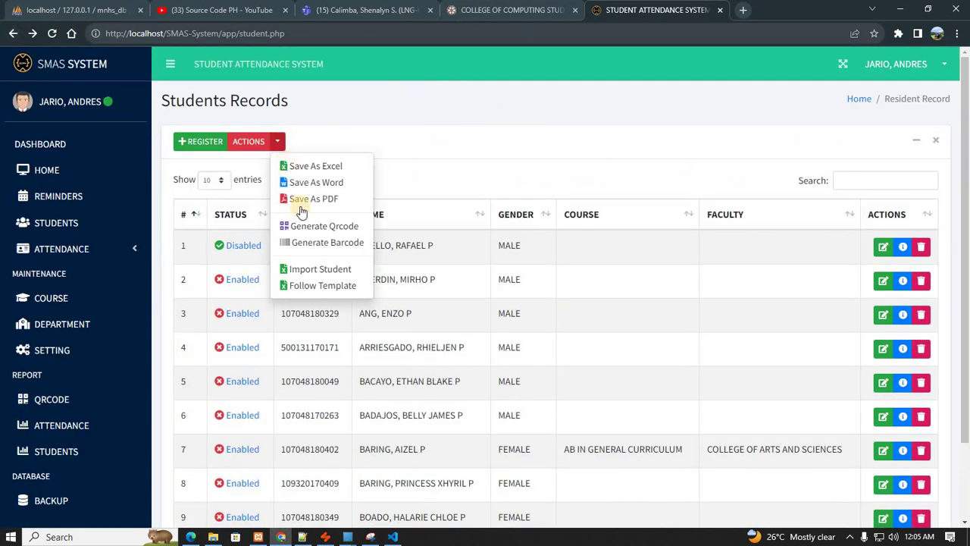
pyautogui.click(320, 244)
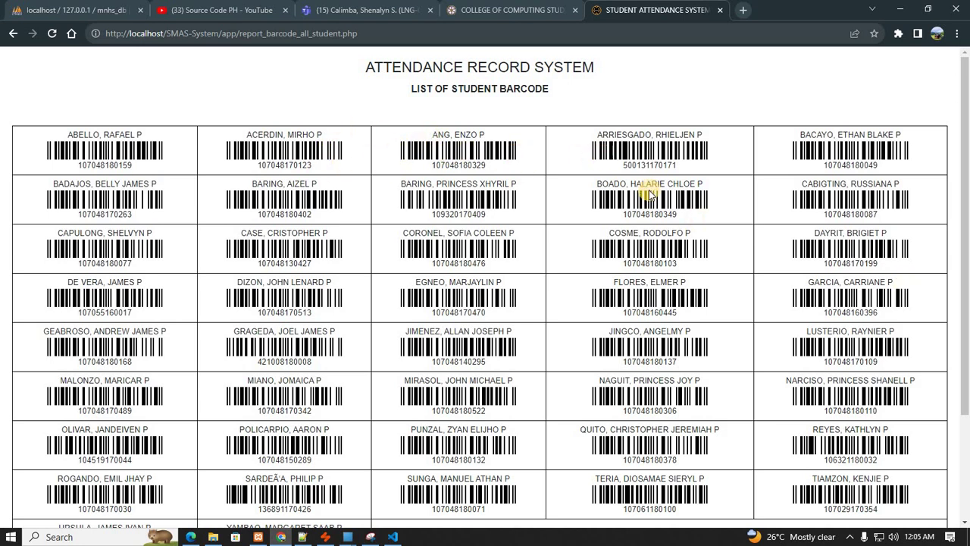
pyautogui.scroll(-3, 485, 265)
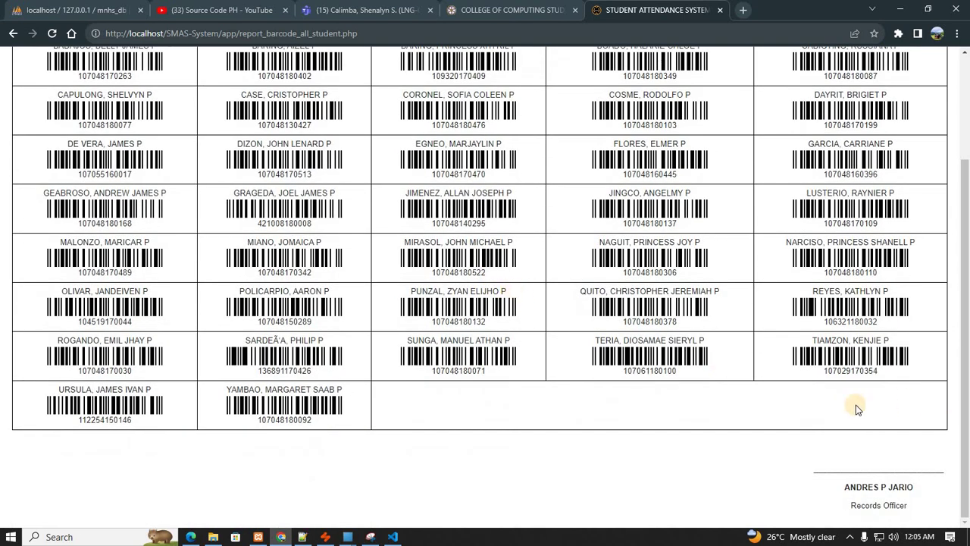
pyautogui.scroll(2, 862, 415)
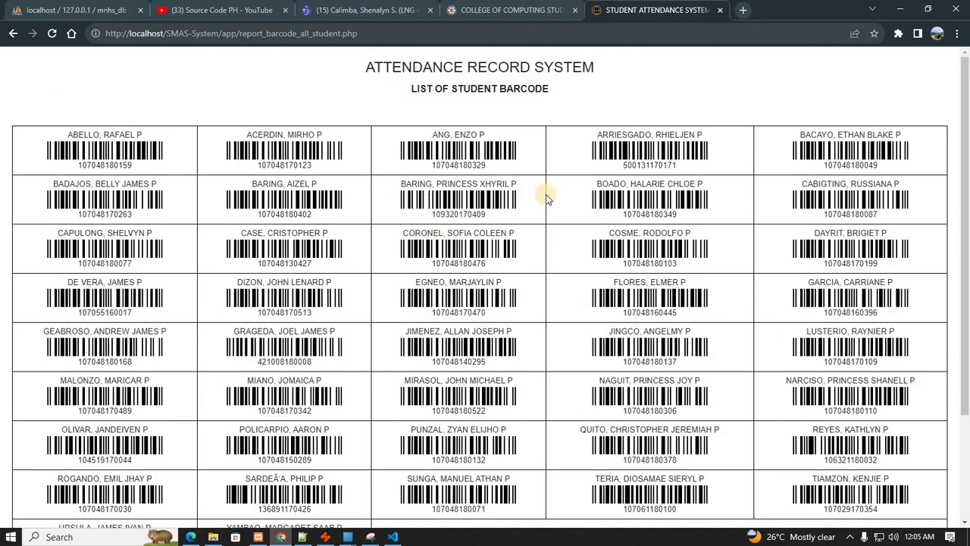
pyautogui.moveTo(546, 194); pyautogui.dragTo(498, 191)
pyautogui.click(272, 184)
pyautogui.moveTo(252, 190); pyautogui.dragTo(303, 227)
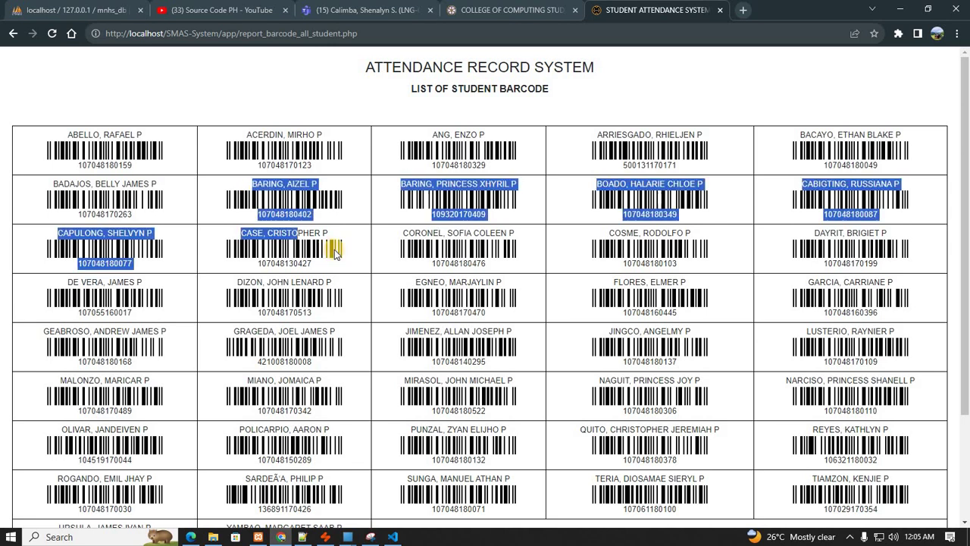
pyautogui.click(659, 256)
# Step: Open the DTR Summary from the attendance section and examine the time-in, time-out and status columns
pyautogui.click(13, 34)
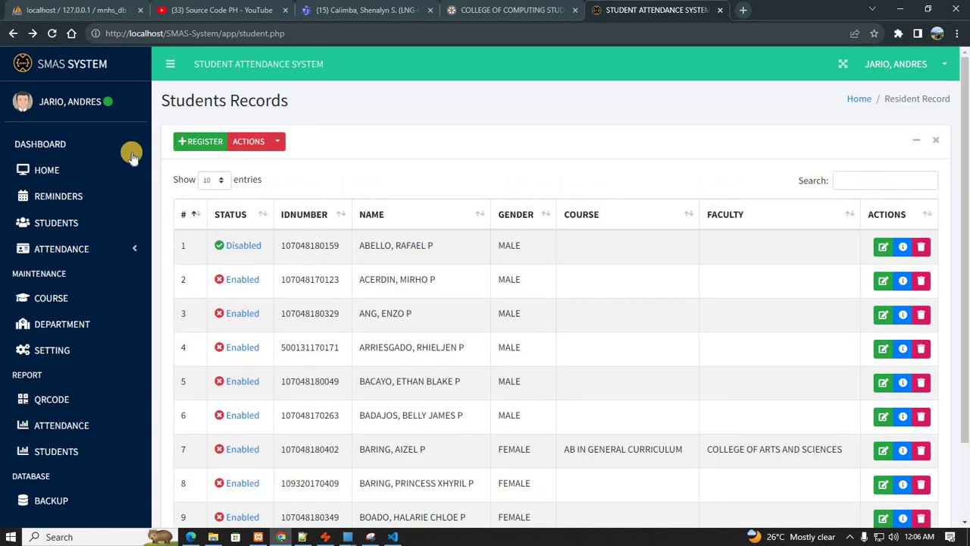
pyautogui.click(93, 248)
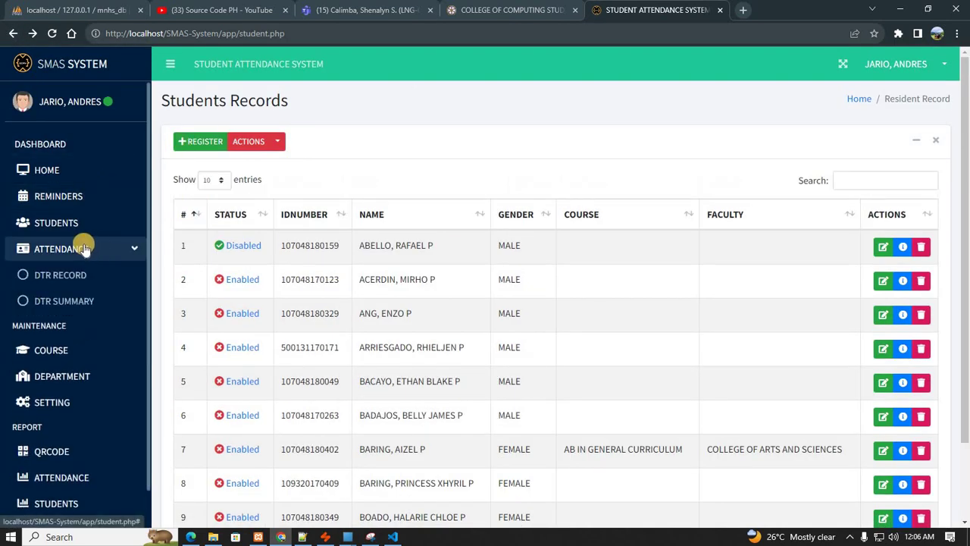
pyautogui.click(83, 307)
pyautogui.scroll(-1, 859, 377)
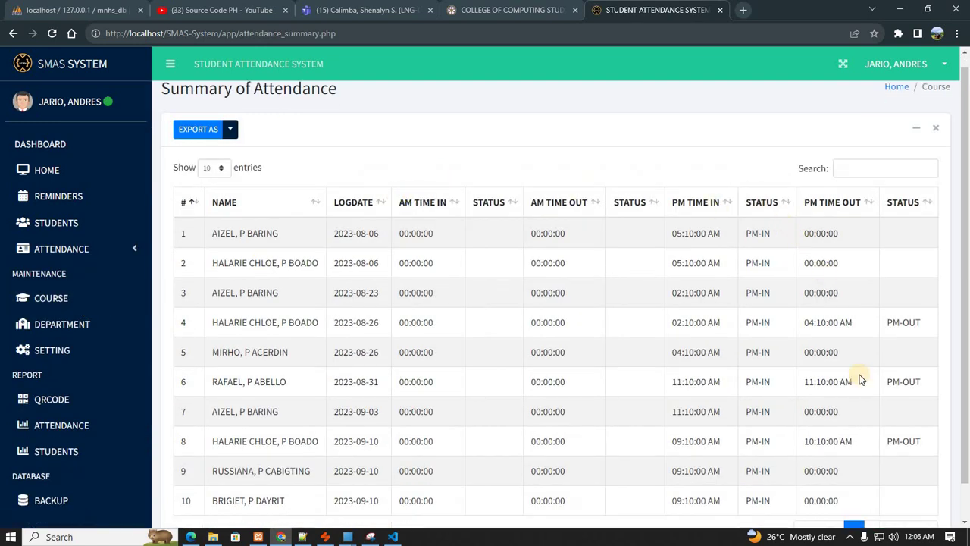
pyautogui.scroll(1, 848, 299)
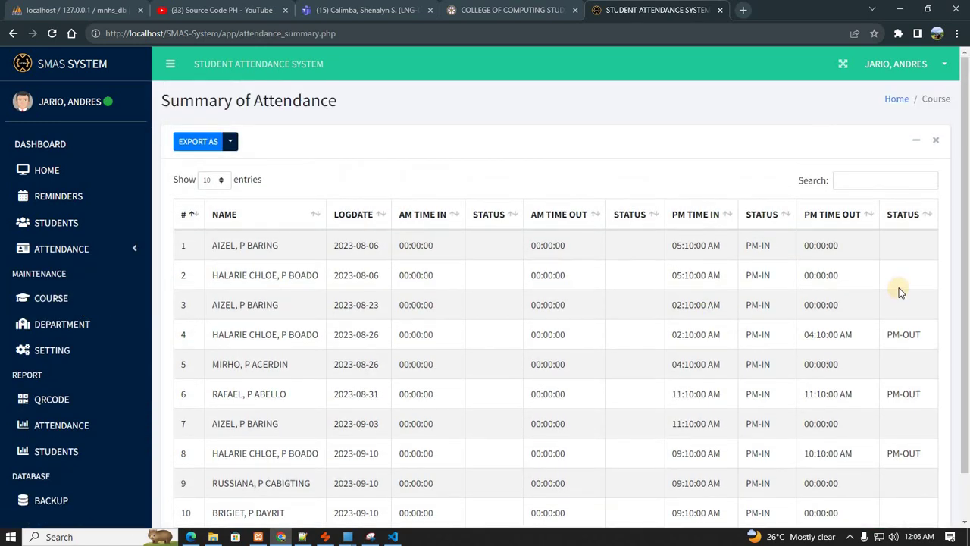
pyautogui.scroll(-1, 900, 293)
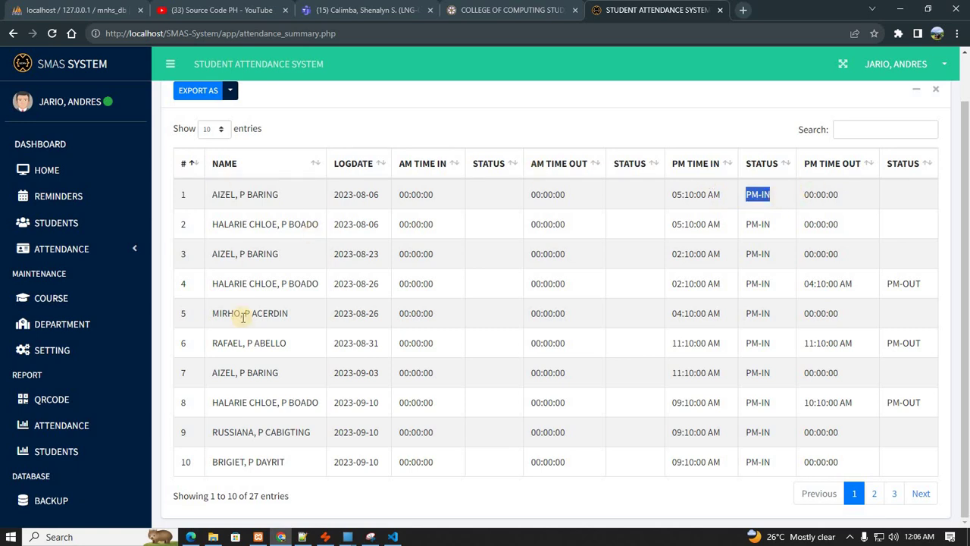
# Step: Export the attendance summary as PDF and read through the daily time record document
pyautogui.click(233, 93)
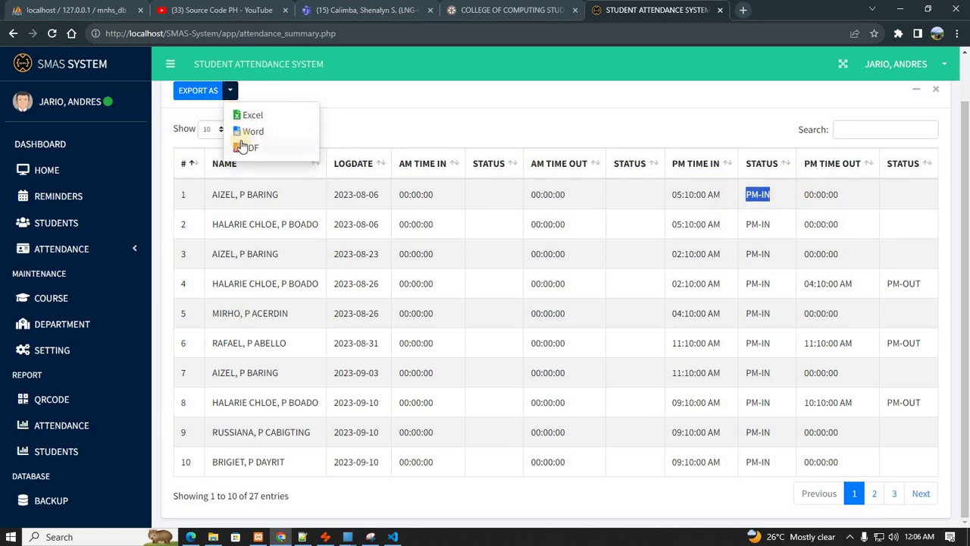
pyautogui.scroll(1, 288, 182)
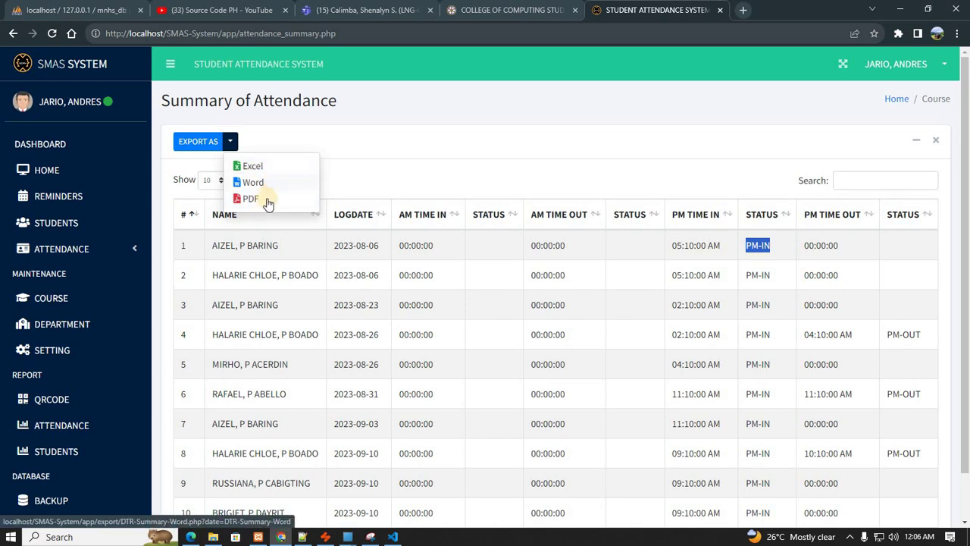
pyautogui.click(267, 198)
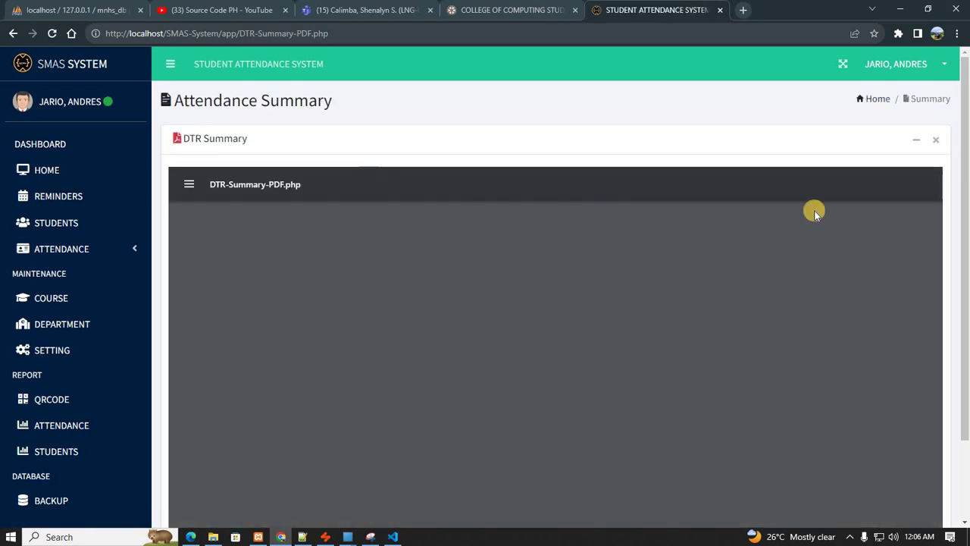
pyautogui.scroll(-3, 721, 333)
pyautogui.scroll(-2, 682, 341)
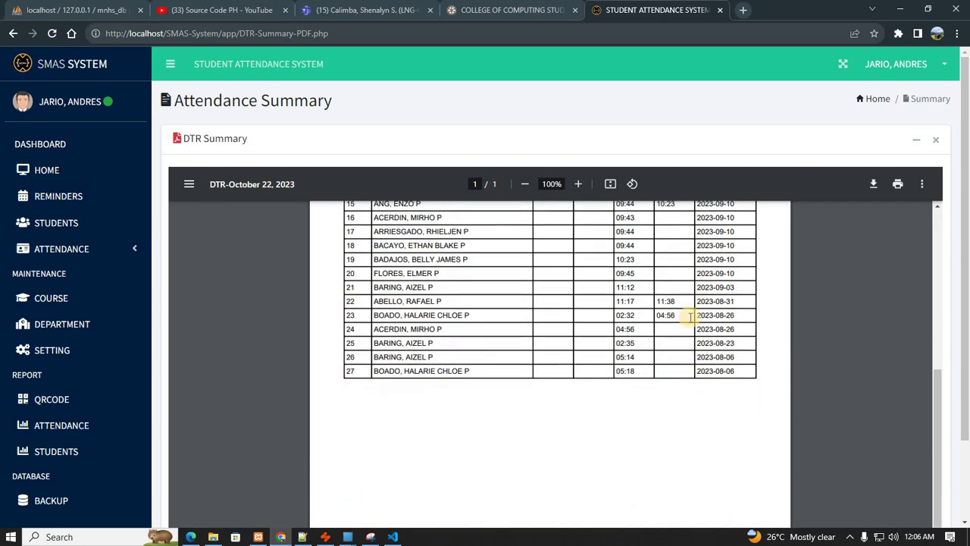
pyautogui.scroll(6, 673, 368)
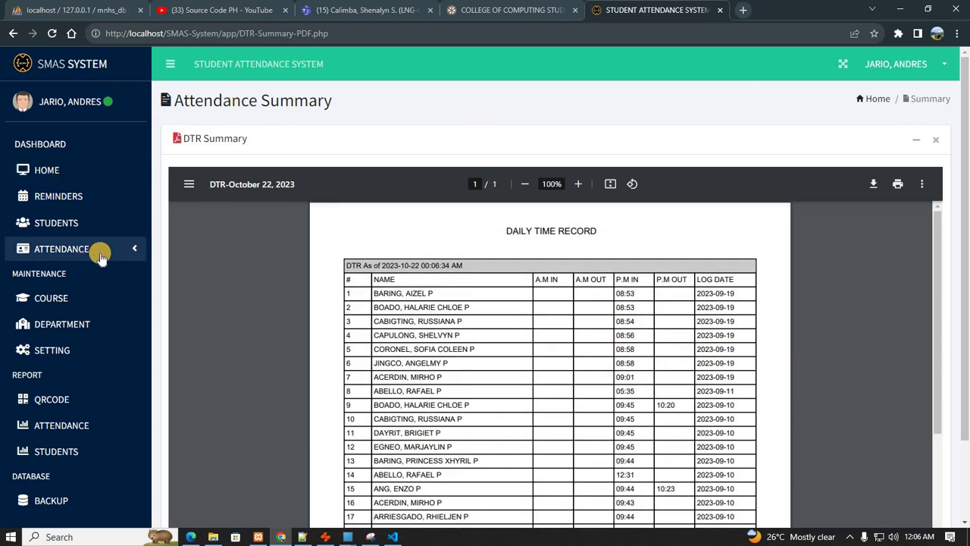
# Step: Open the Daily Time Record page and show its export formats
pyautogui.click(60, 250)
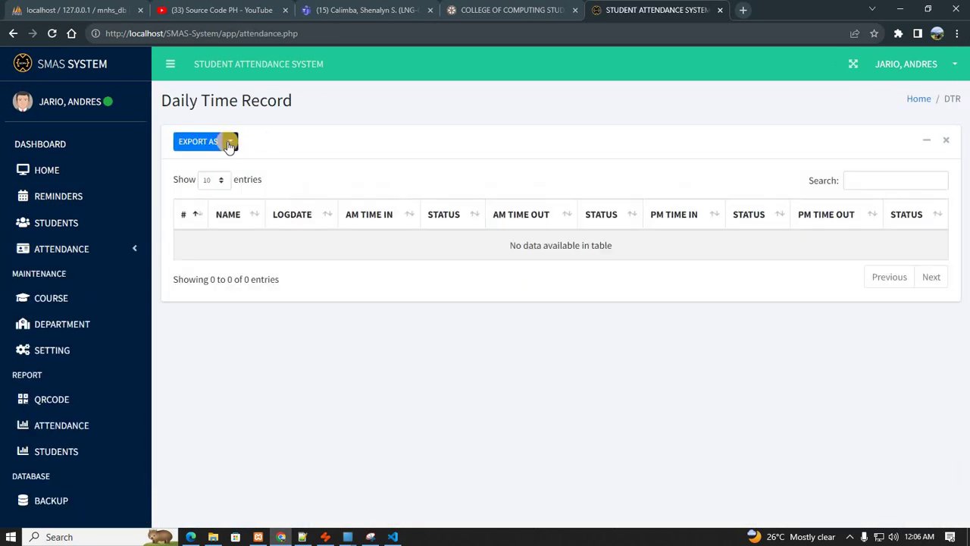
pyautogui.click(229, 141)
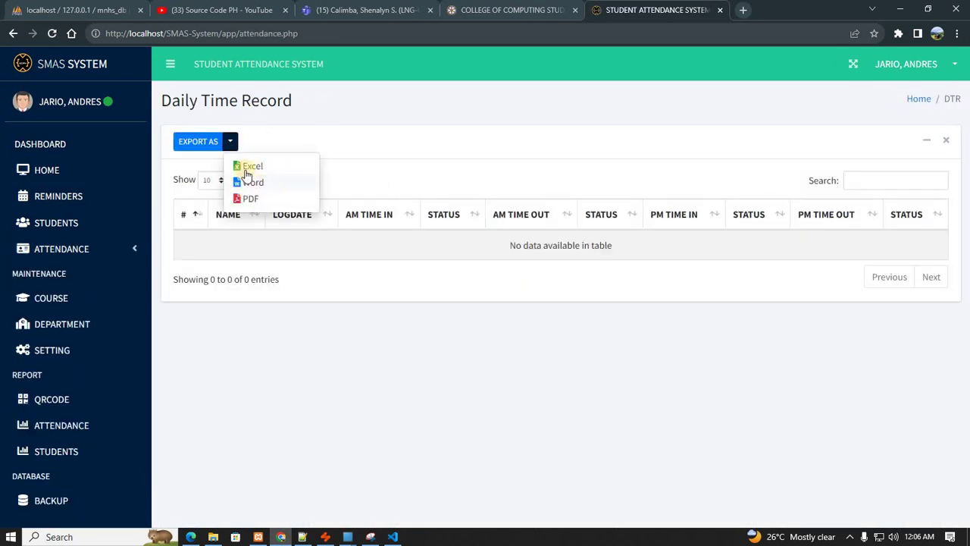
# Step: Save the student records as PDF and look through both pages of the student list
pyautogui.click(89, 224)
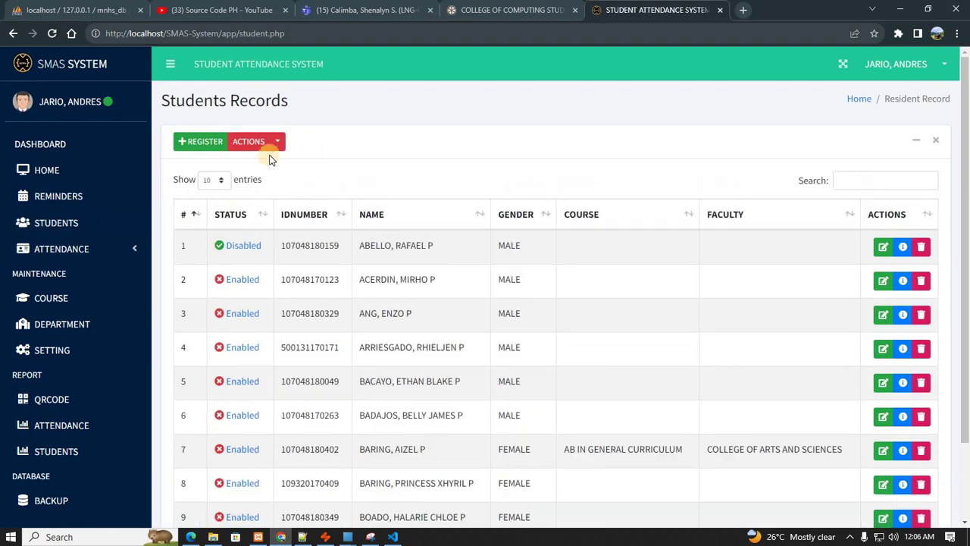
pyautogui.click(278, 142)
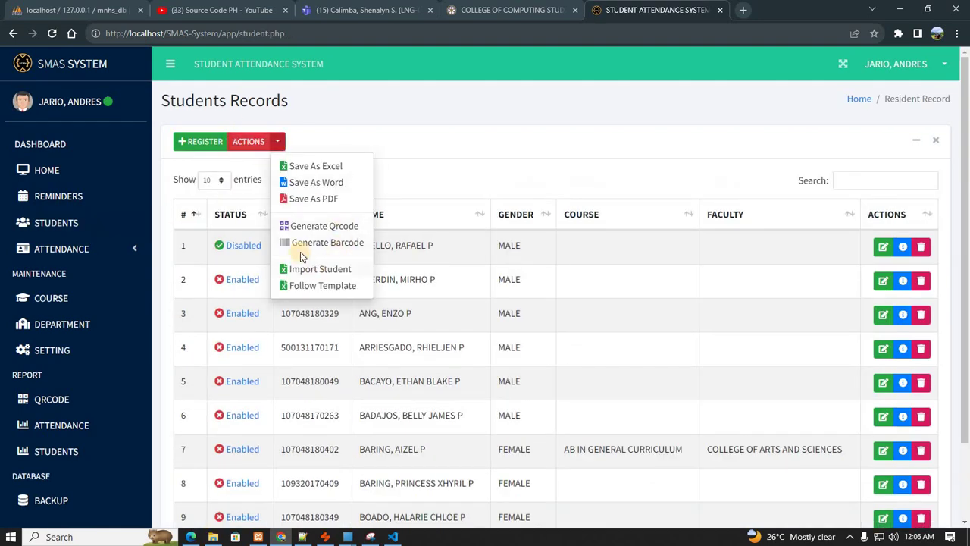
pyautogui.click(322, 200)
pyautogui.scroll(-5, 742, 371)
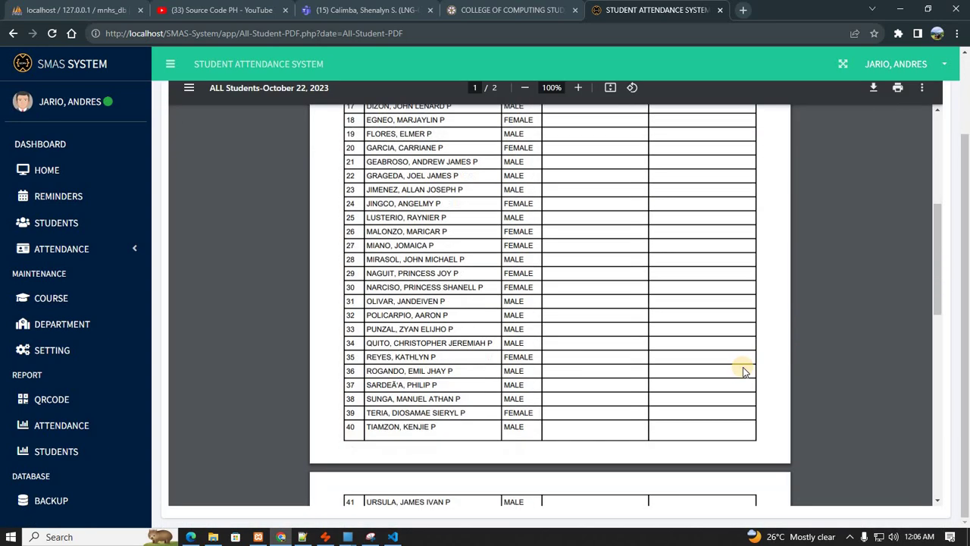
pyautogui.scroll(4, 743, 371)
pyautogui.scroll(-10, 743, 371)
pyautogui.scroll(6, 739, 348)
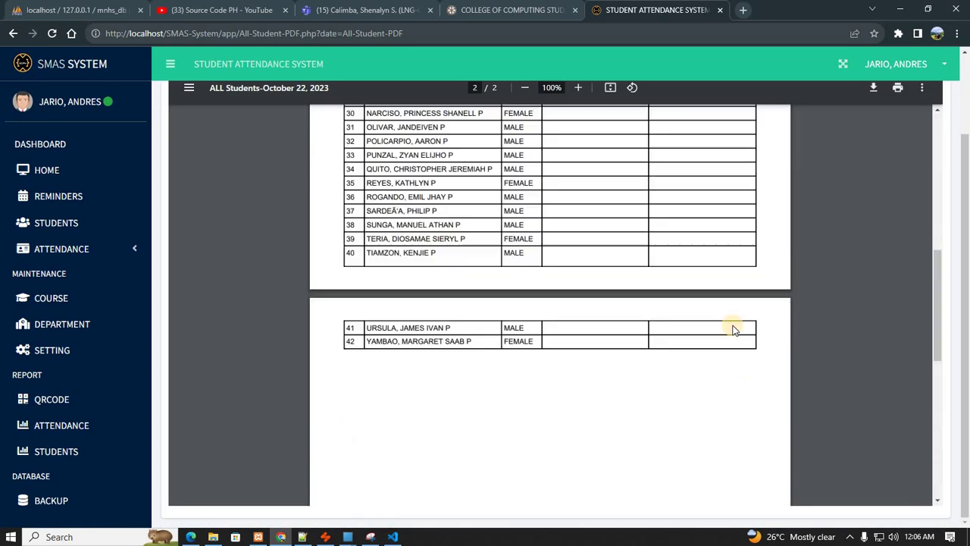
# Step: Open the list of courses and examine the course descriptions
pyautogui.click(58, 296)
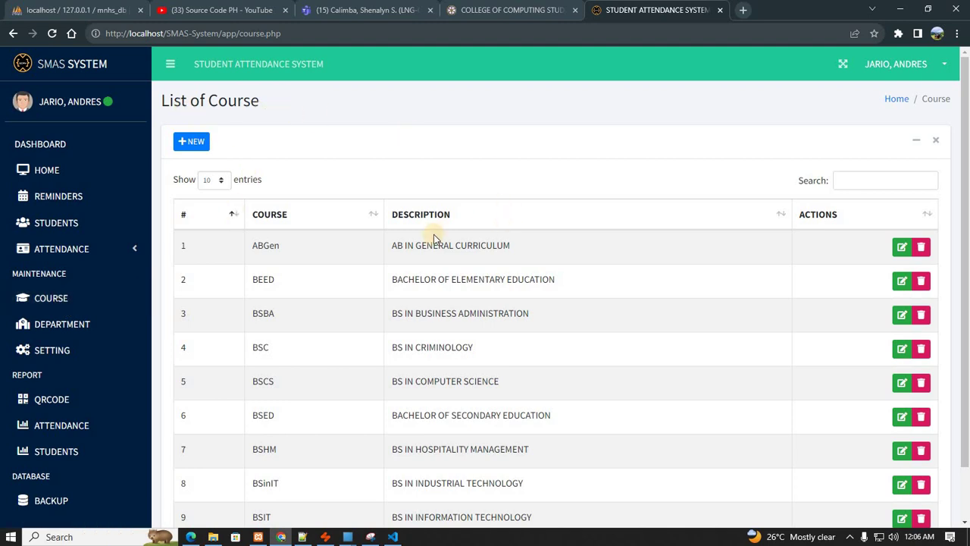
pyautogui.tripleClick(502, 244)
pyautogui.moveTo(598, 305); pyautogui.dragTo(390, 274)
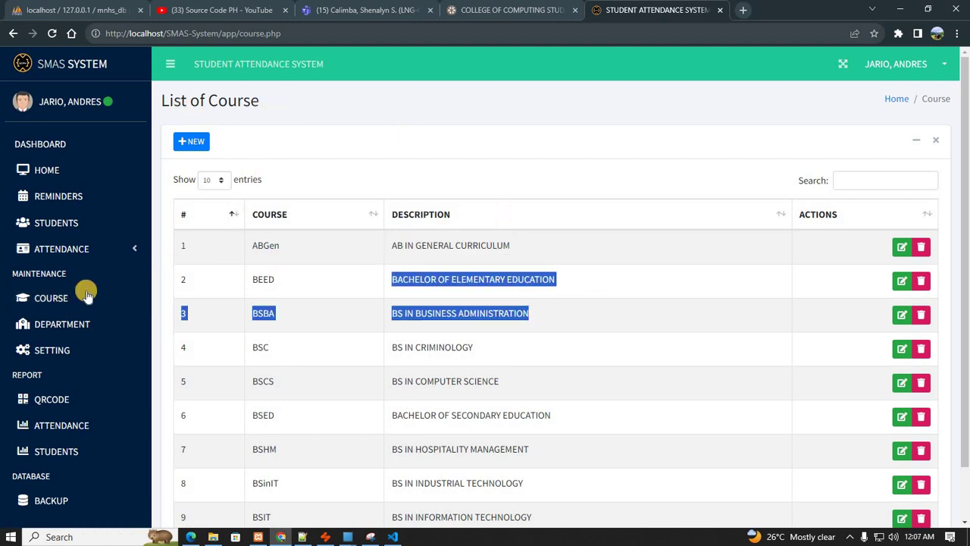
# Step: Open the list of departments and examine the college descriptions
pyautogui.click(68, 324)
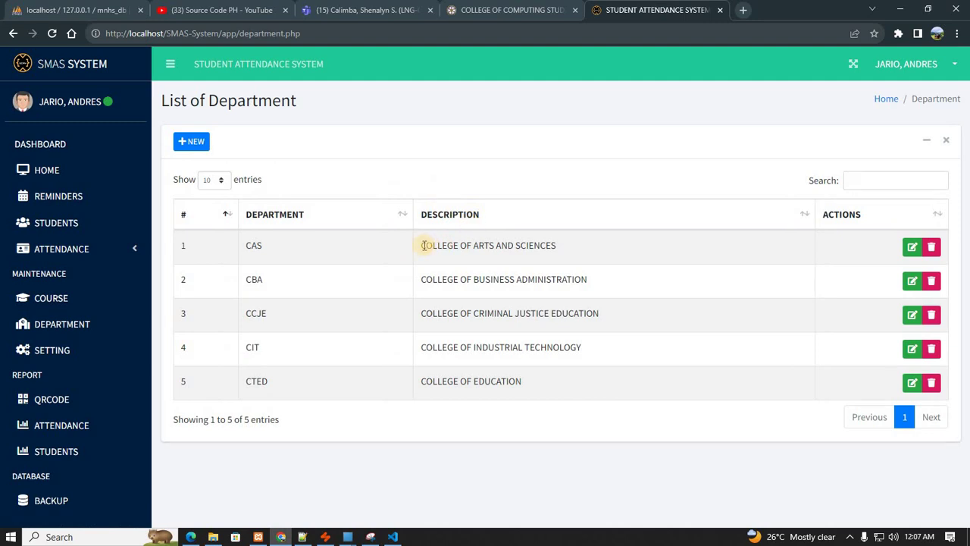
pyautogui.moveTo(514, 245); pyautogui.dragTo(421, 246)
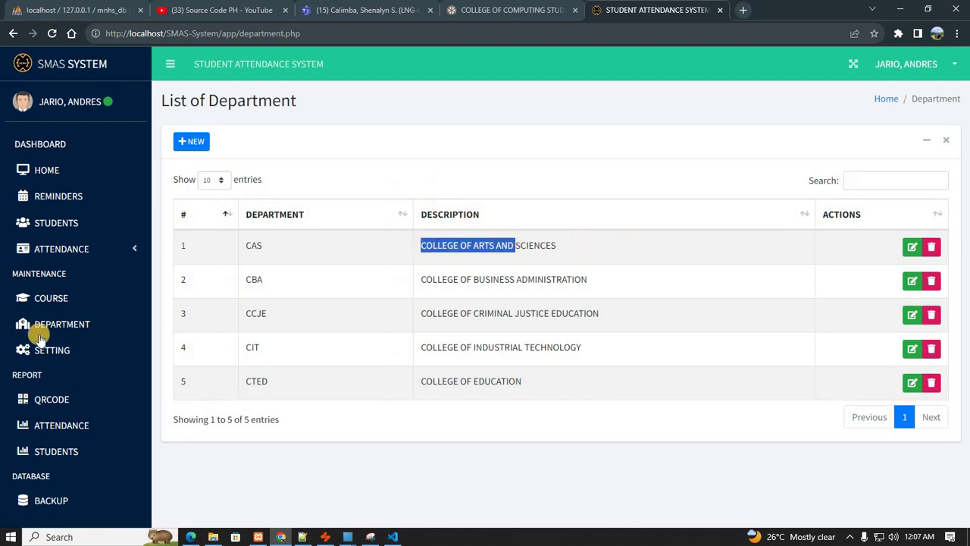
pyautogui.click(438, 294)
pyautogui.moveTo(429, 277); pyautogui.dragTo(613, 281)
pyautogui.click(610, 281)
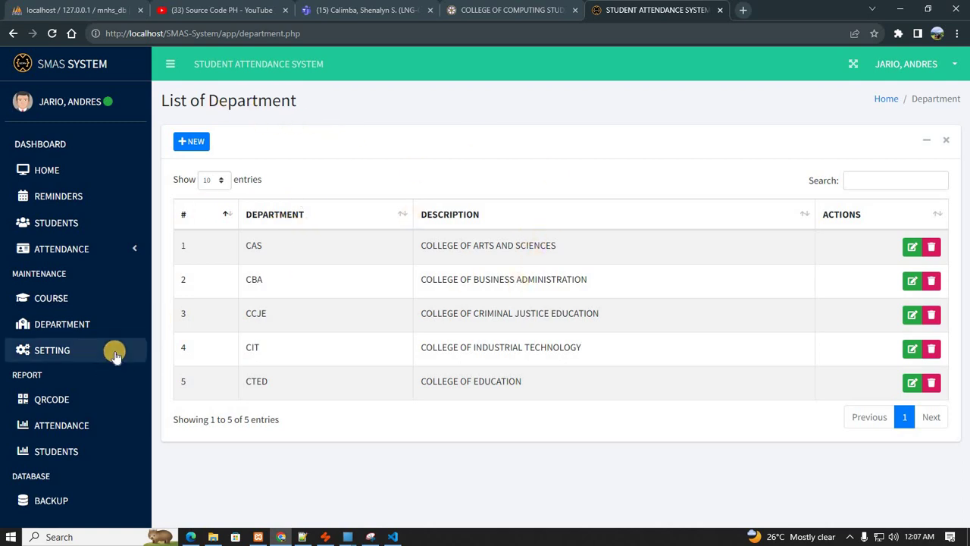
# Step: Open the system settings and examine the school logo, default information and location map
pyautogui.click(59, 352)
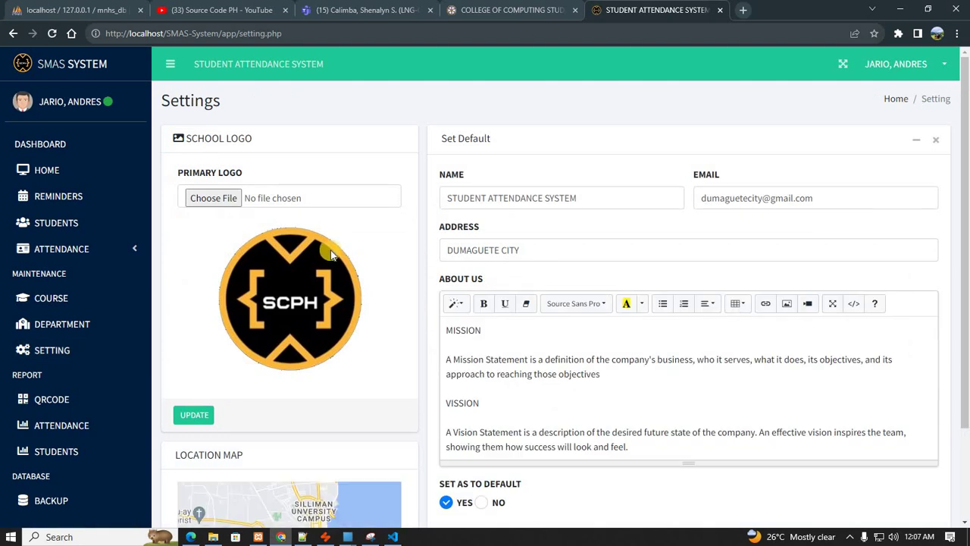
pyautogui.scroll(-2, 481, 281)
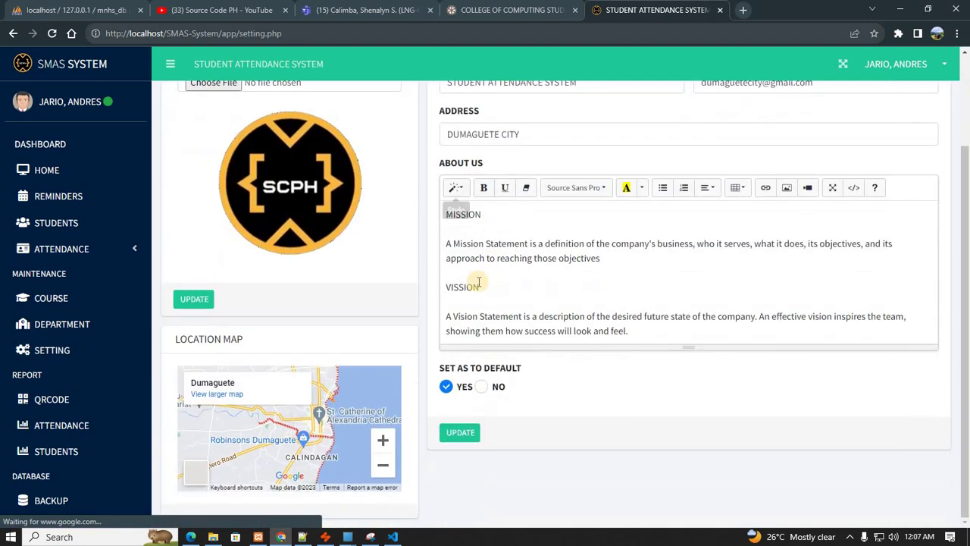
pyautogui.scroll(2, 476, 281)
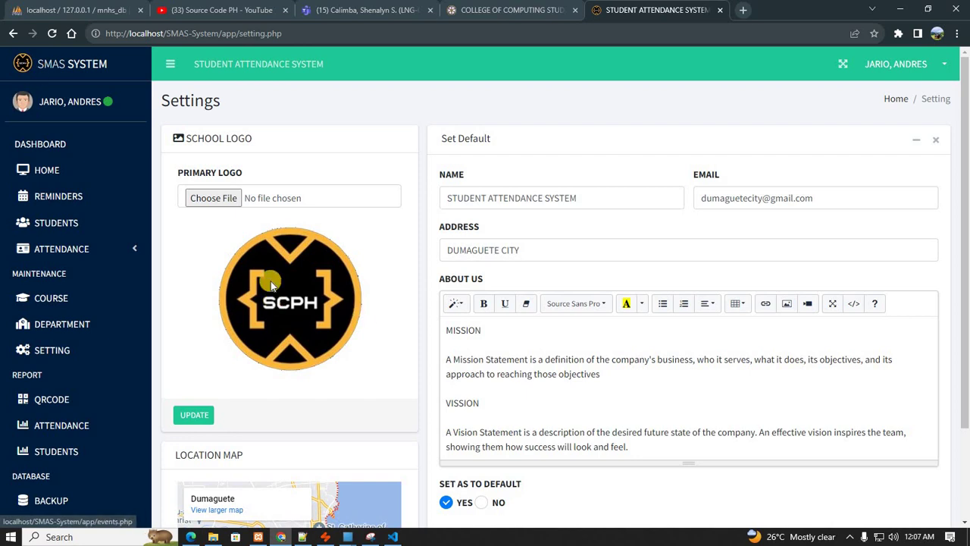
pyautogui.scroll(-2, 353, 359)
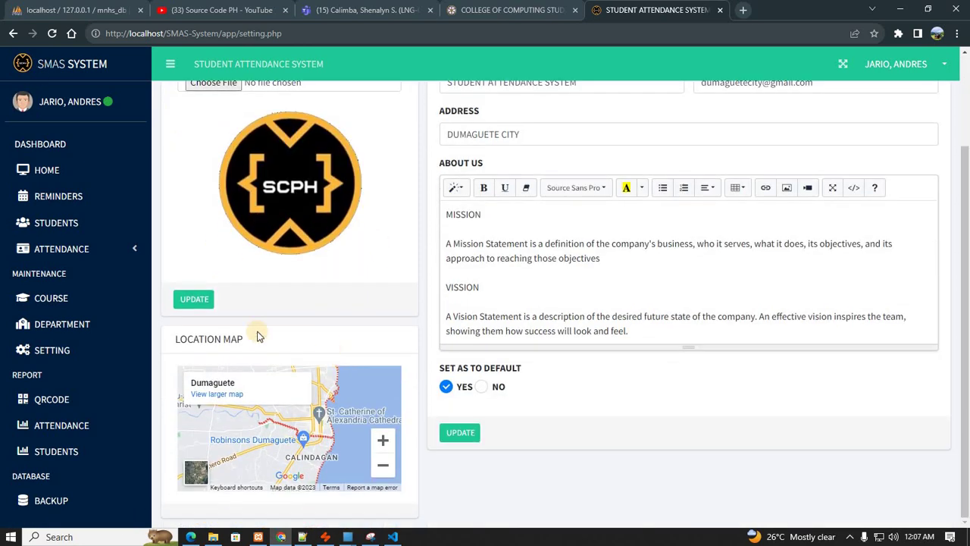
# Step: Open the QR code generation report and look through its faculty and course search choices
pyautogui.click(62, 404)
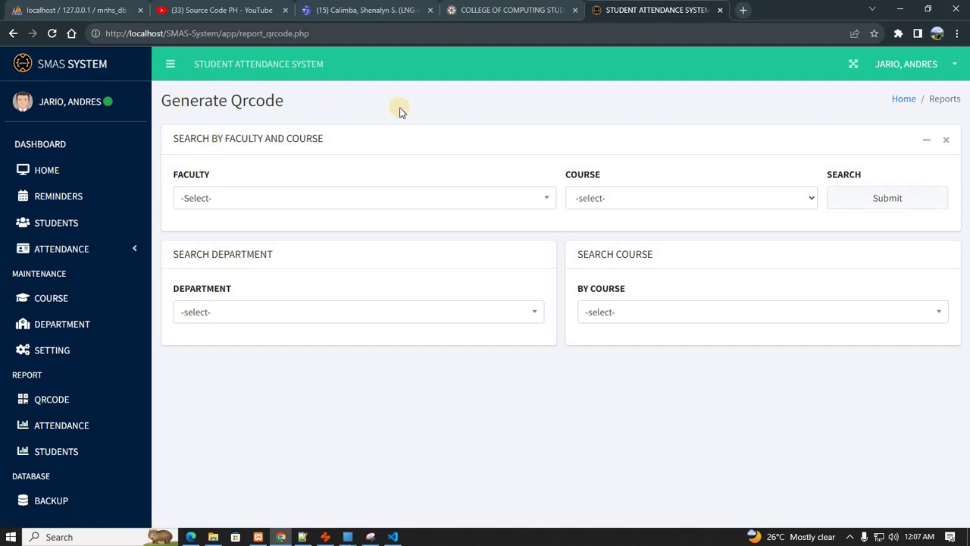
pyautogui.tripleClick(401, 110)
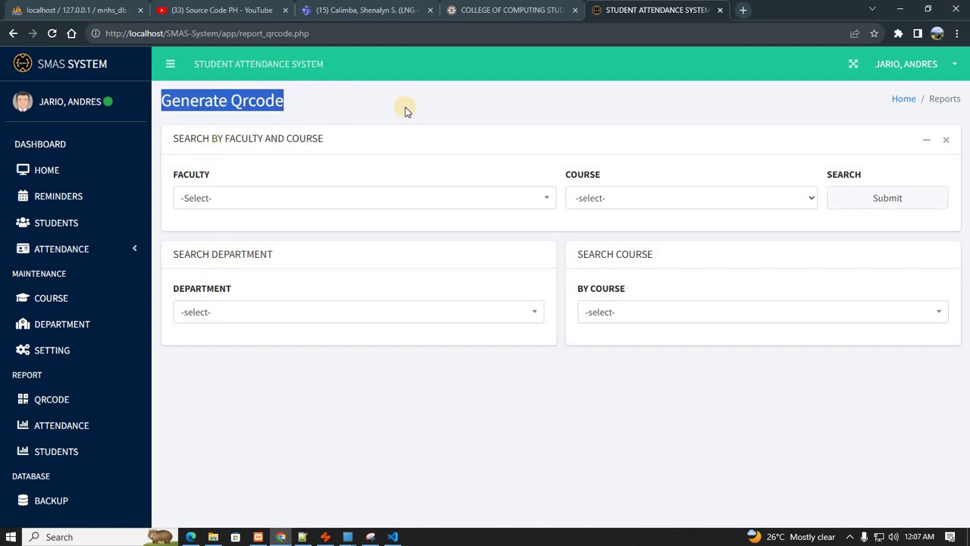
pyautogui.click(218, 203)
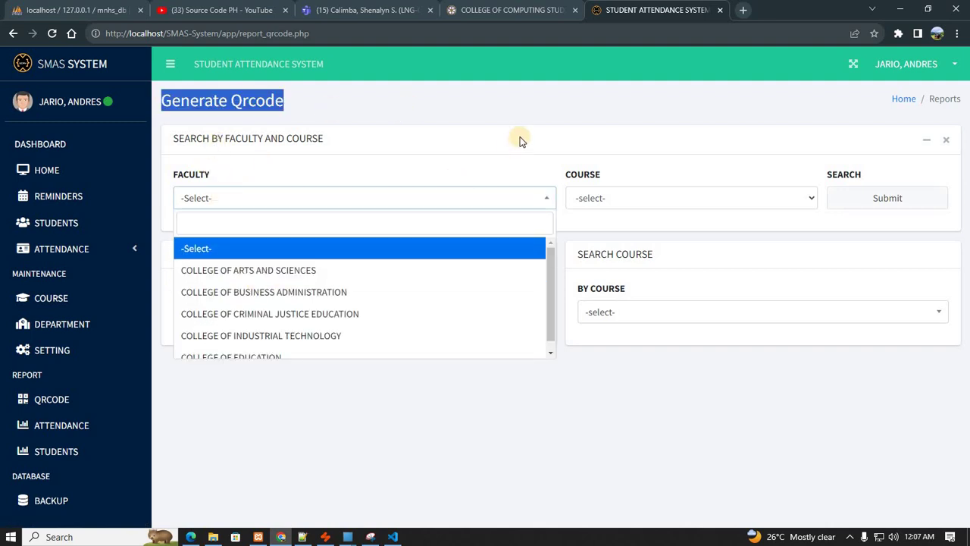
pyautogui.click(593, 192)
pyautogui.click(593, 196)
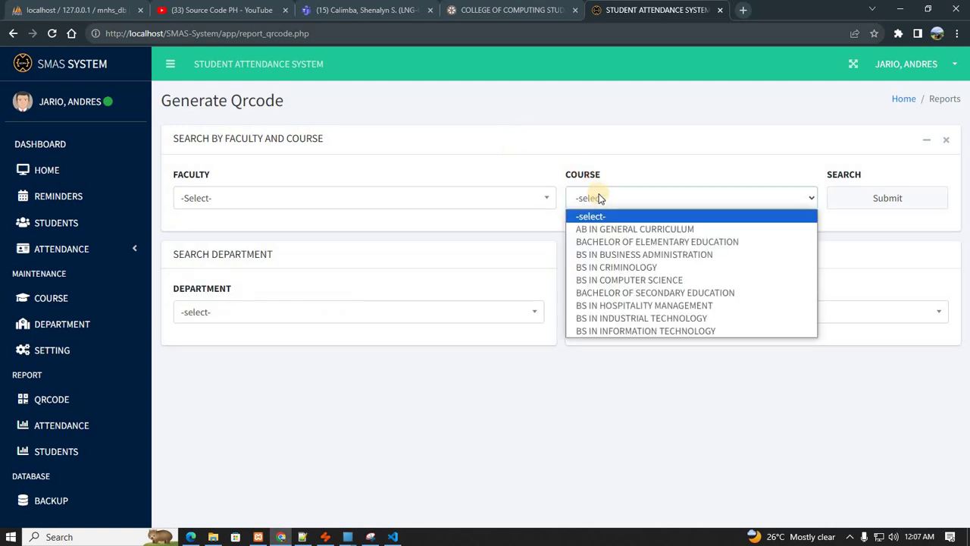
pyautogui.click(719, 177)
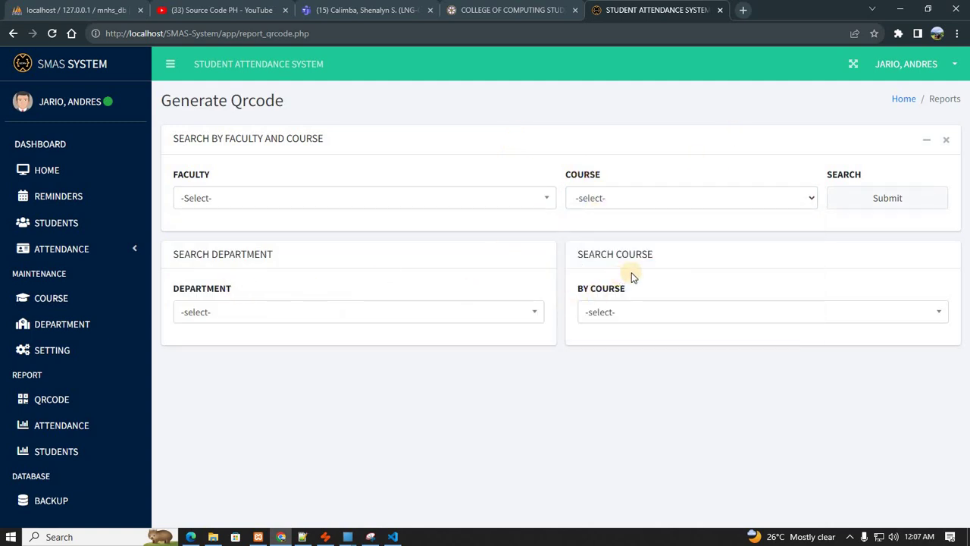
pyautogui.click(619, 317)
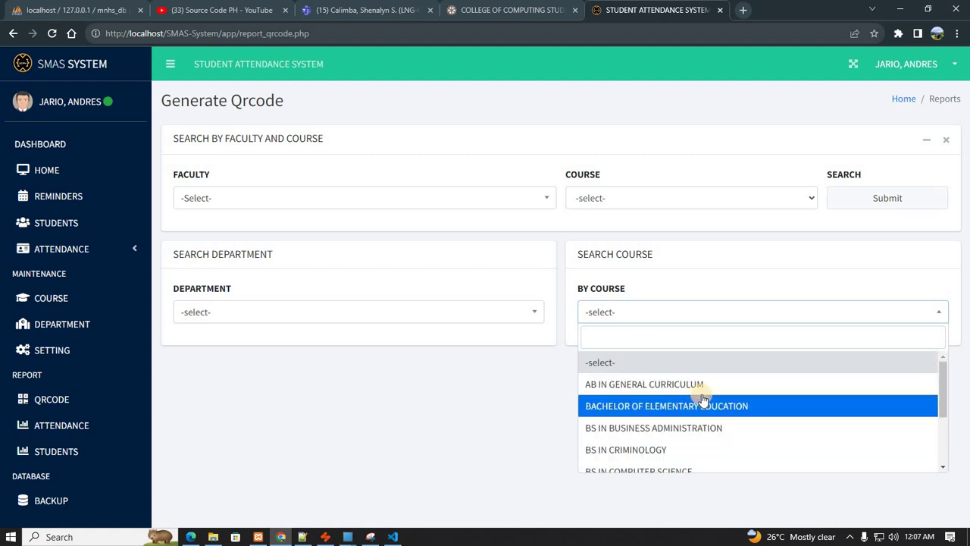
pyautogui.scroll(-2, 702, 410)
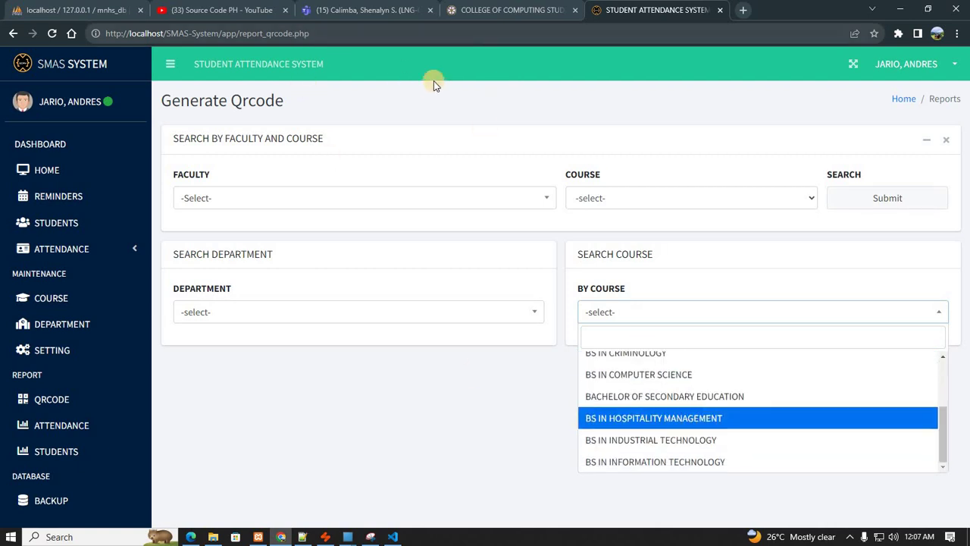
# Step: Open the attendance record reports and look at the department and course search options
pyautogui.click(86, 429)
pyautogui.tripleClick(493, 102)
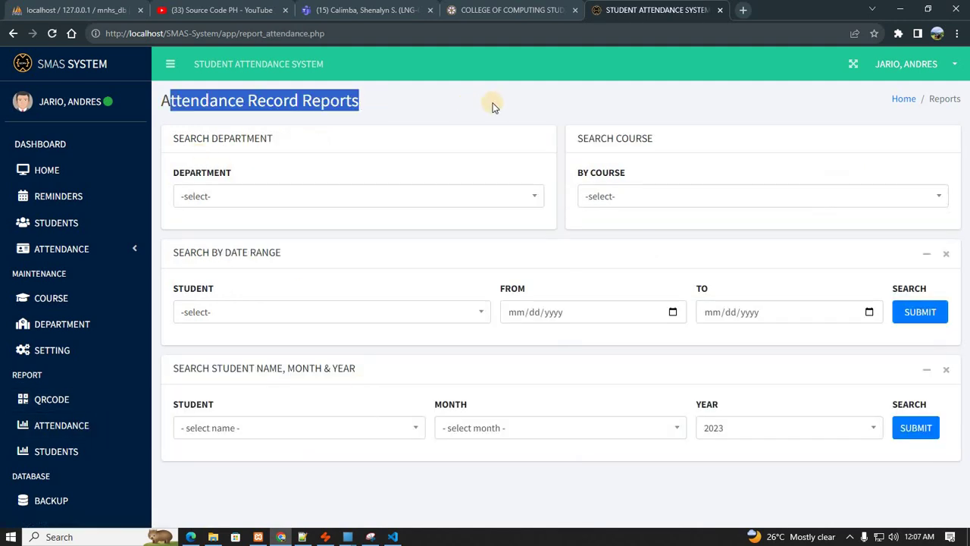
pyautogui.click(493, 102)
pyautogui.moveTo(175, 140); pyautogui.dragTo(280, 189)
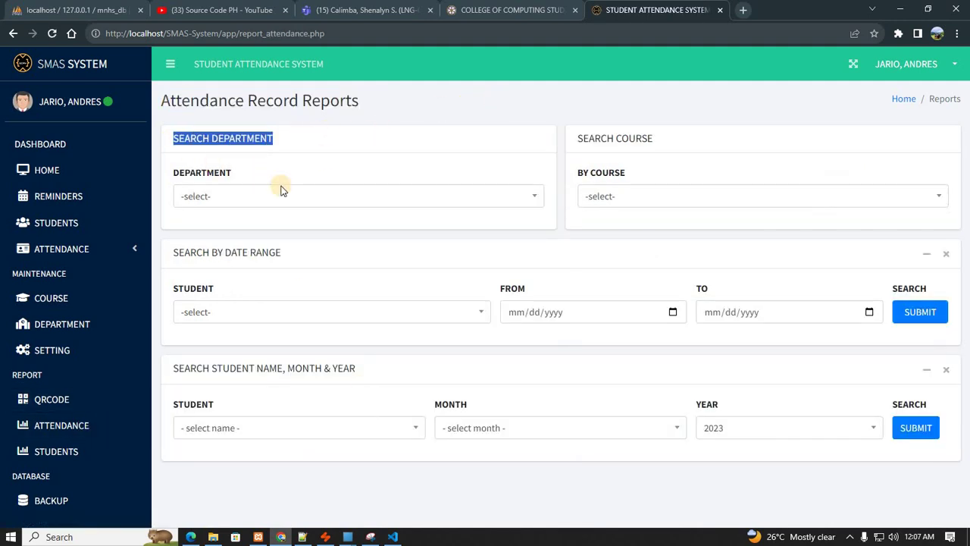
pyautogui.click(280, 189)
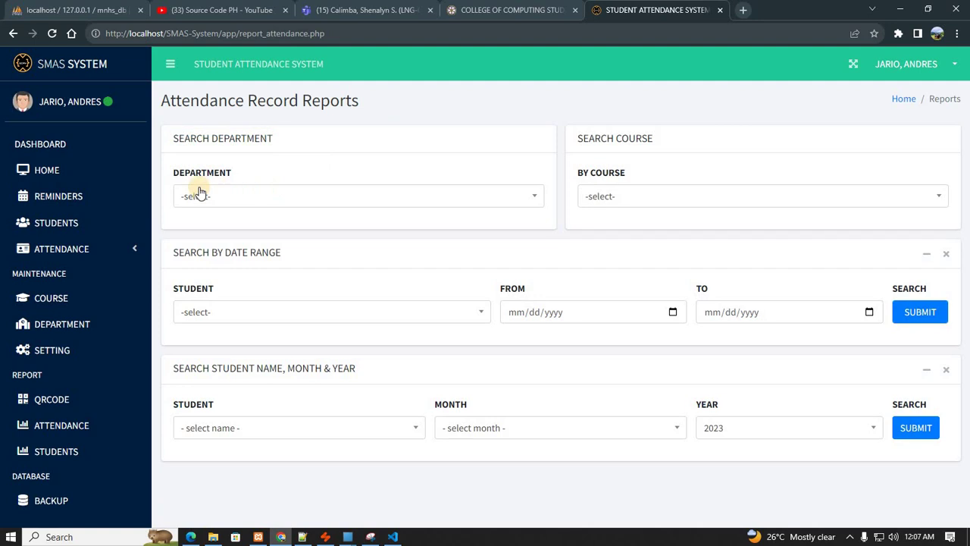
pyautogui.click(266, 201)
pyautogui.click(654, 195)
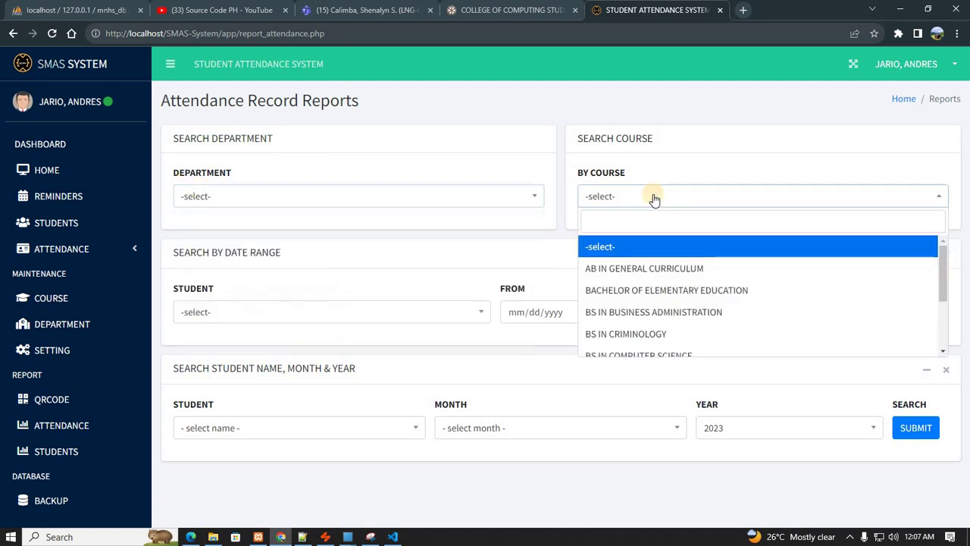
pyautogui.click(374, 257)
# Step: Fill in the attendance date range search with a student's name, from 10/01/2023 to 10/22/2023
pyautogui.click(457, 315)
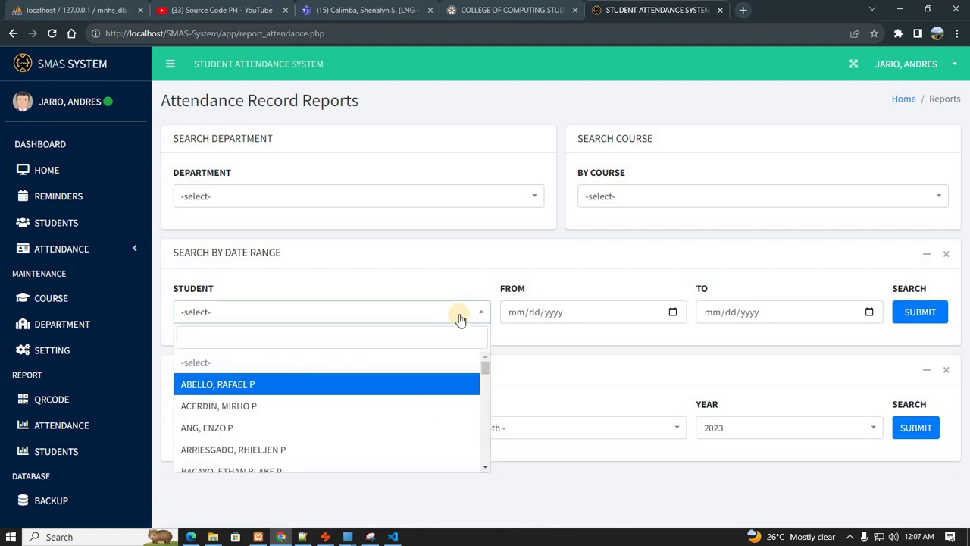
pyautogui.scroll(-5, 328, 409)
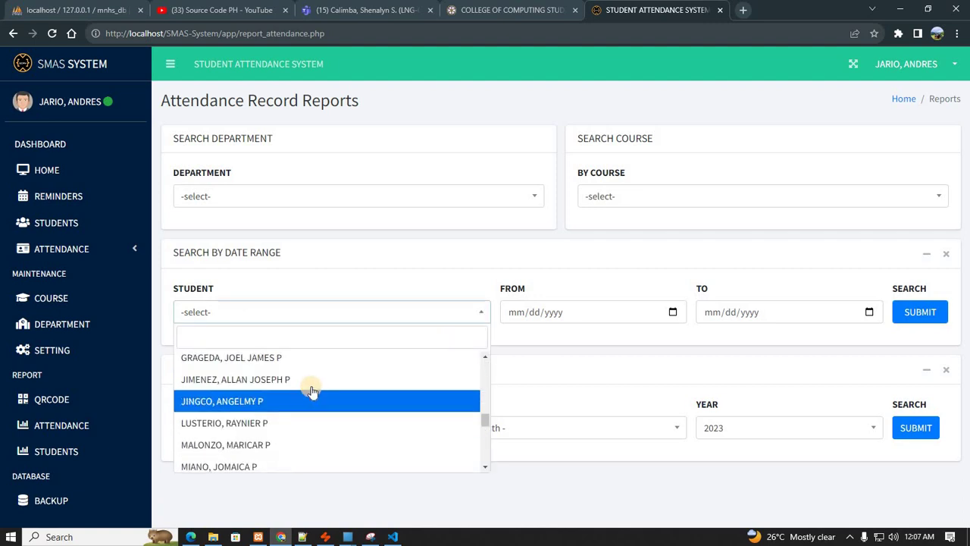
pyautogui.click(282, 395)
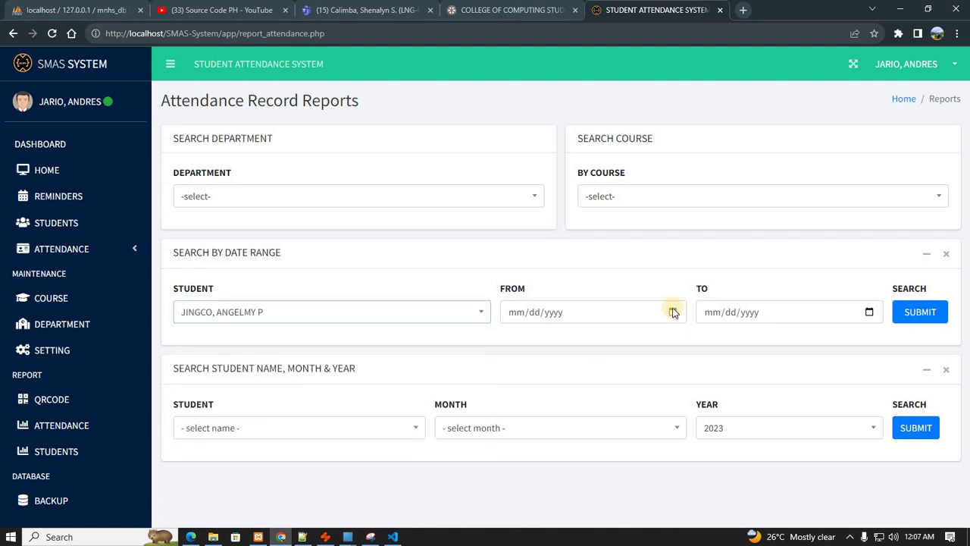
pyautogui.click(672, 311)
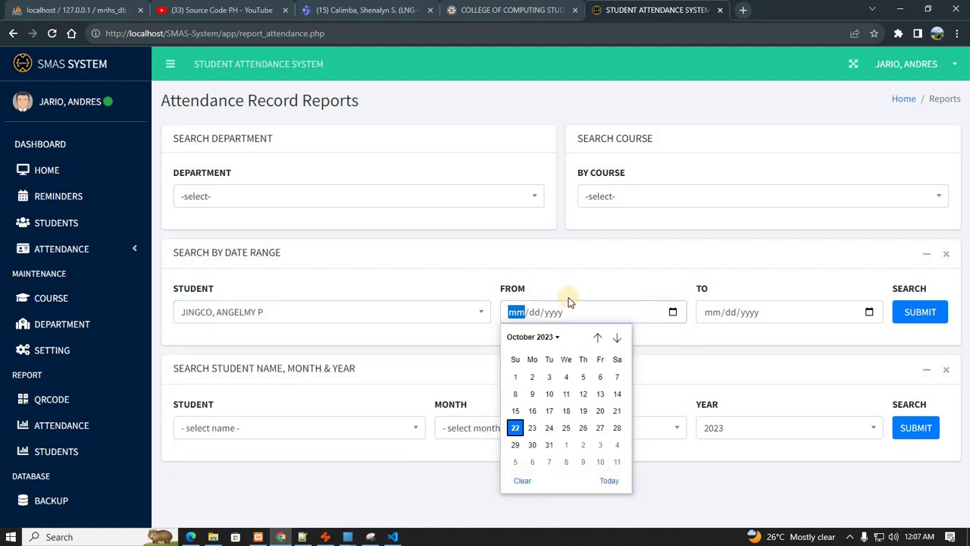
pyautogui.click(515, 377)
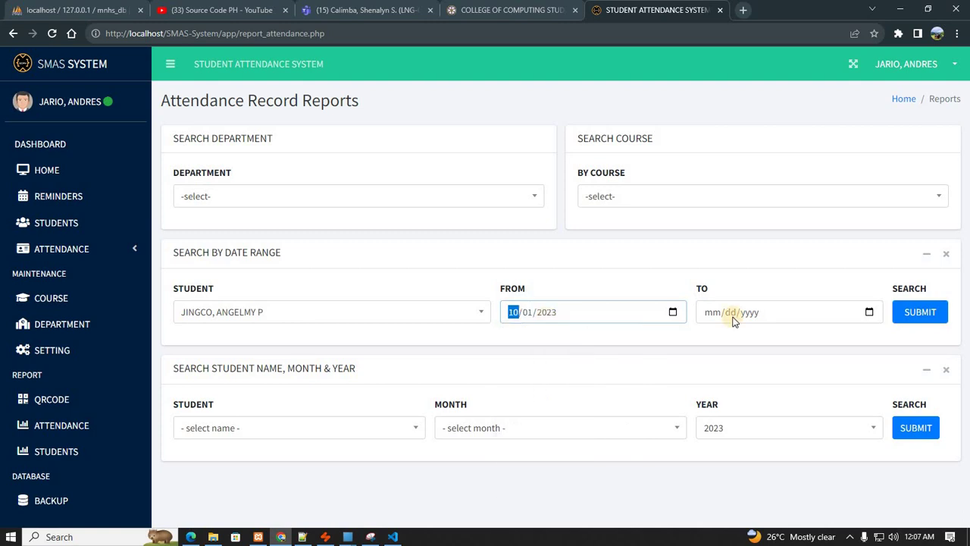
pyautogui.click(865, 313)
pyautogui.click(713, 427)
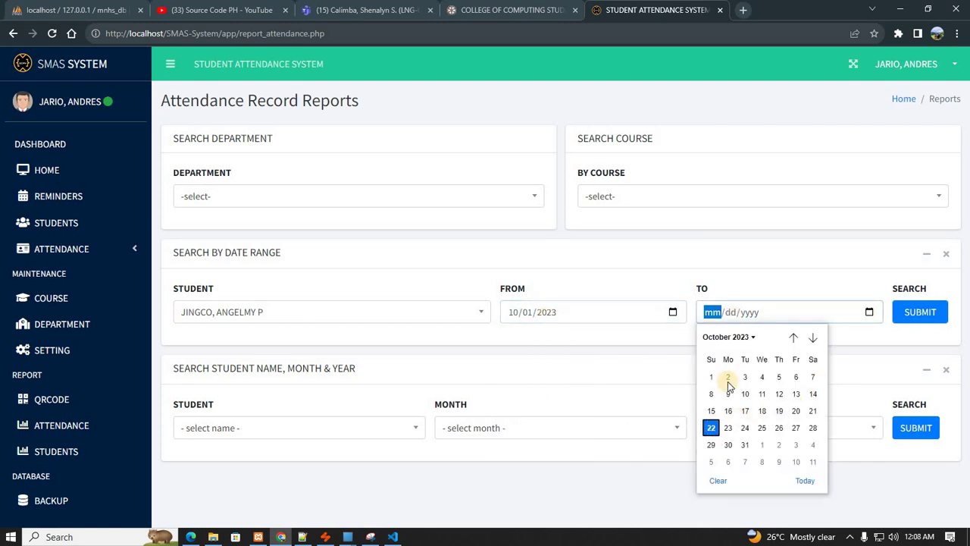
# Step: Choose a student and October in the search by student name, month and year, and view the year choices
pyautogui.moveTo(171, 369); pyautogui.dragTo(345, 368)
pyautogui.click(246, 372)
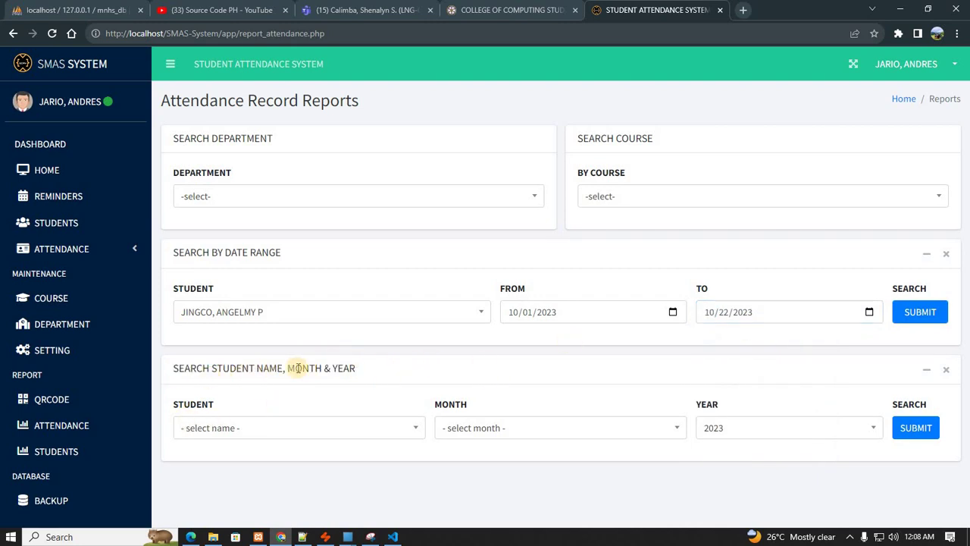
pyautogui.click(256, 440)
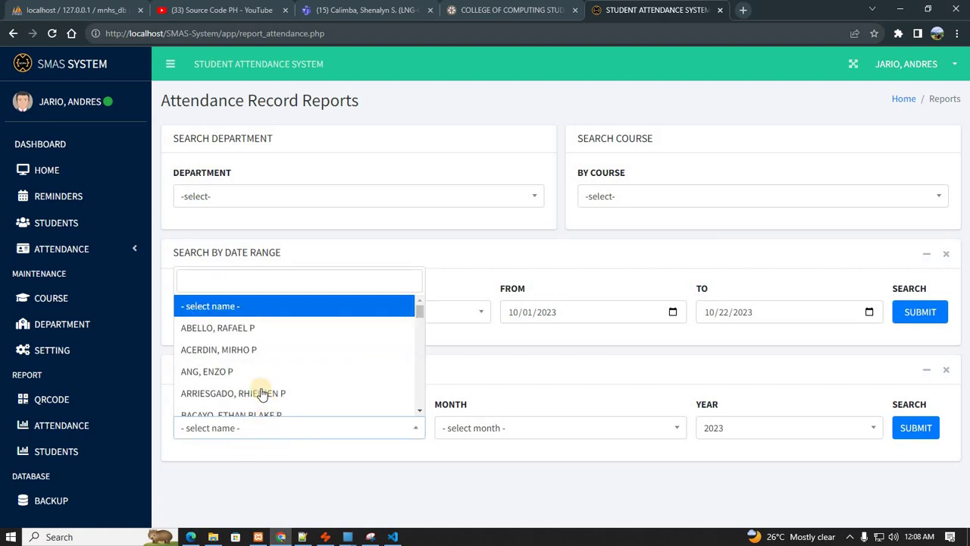
pyautogui.click(260, 394)
pyautogui.click(520, 438)
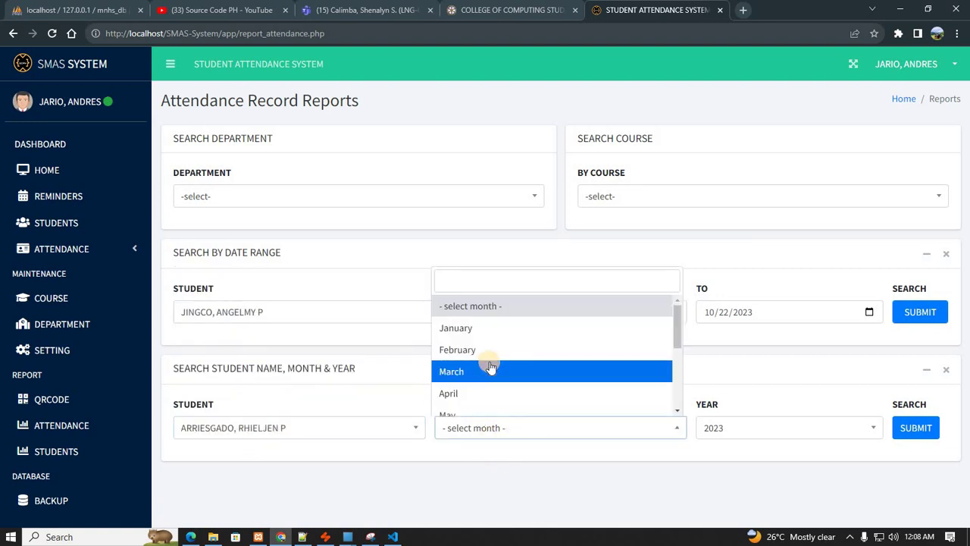
pyautogui.scroll(-2, 487, 369)
pyautogui.click(492, 361)
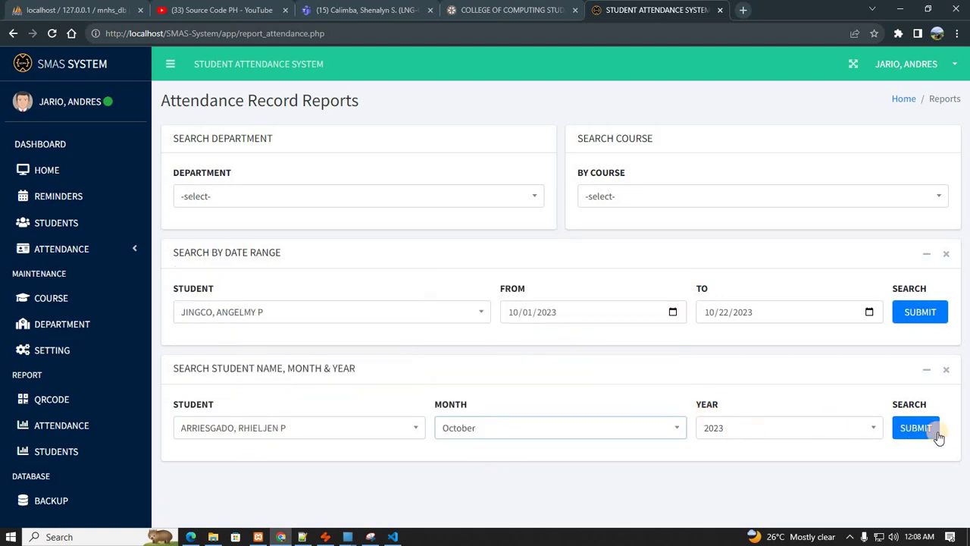
pyautogui.click(734, 439)
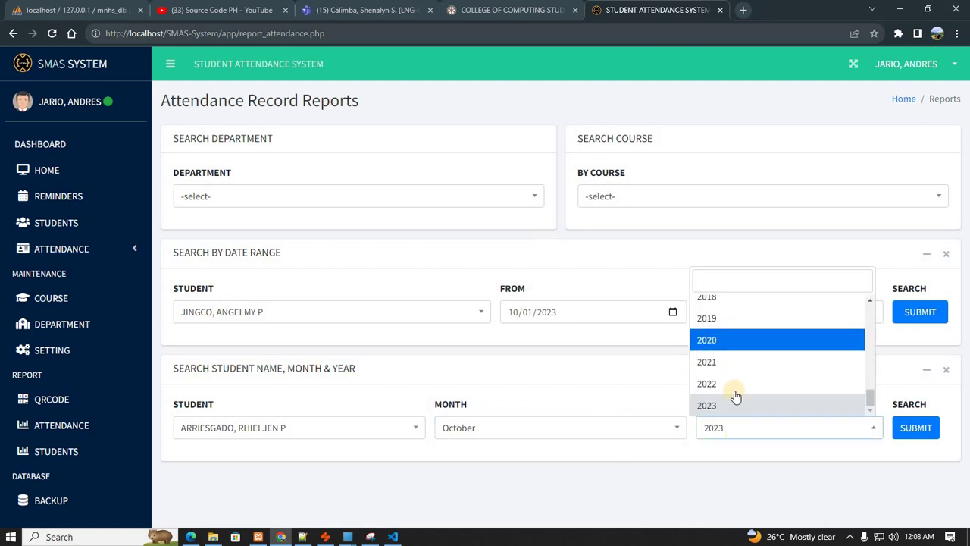
pyautogui.click(564, 389)
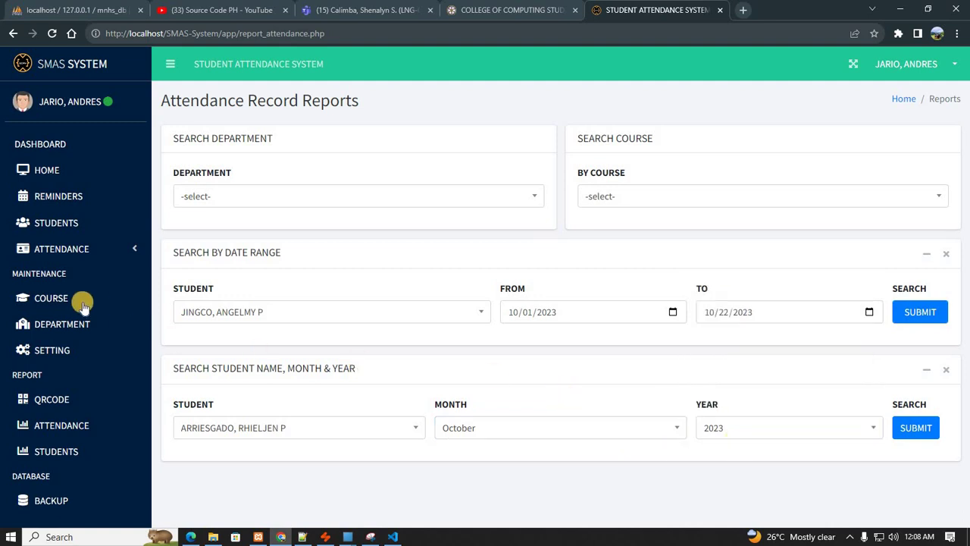
# Step: Open the student record reports and set the faculty to COLLEGE OF CRIMINAL JUSTICE EDUCATION
pyautogui.click(66, 454)
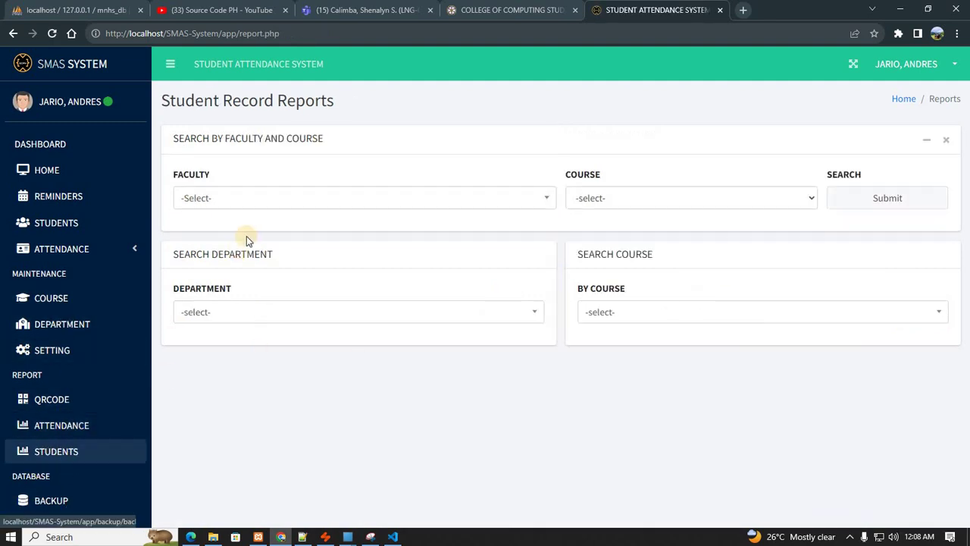
pyautogui.tripleClick(374, 148)
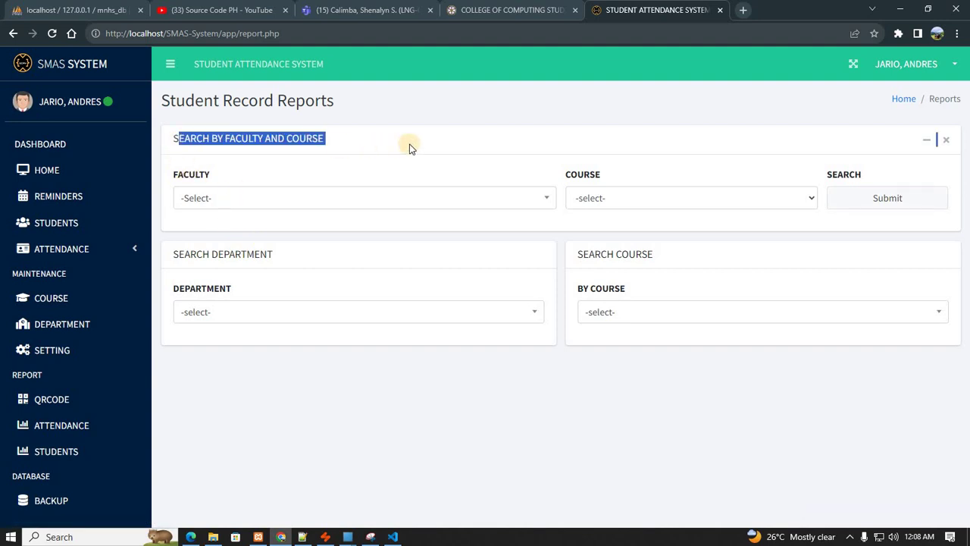
pyautogui.click(413, 148)
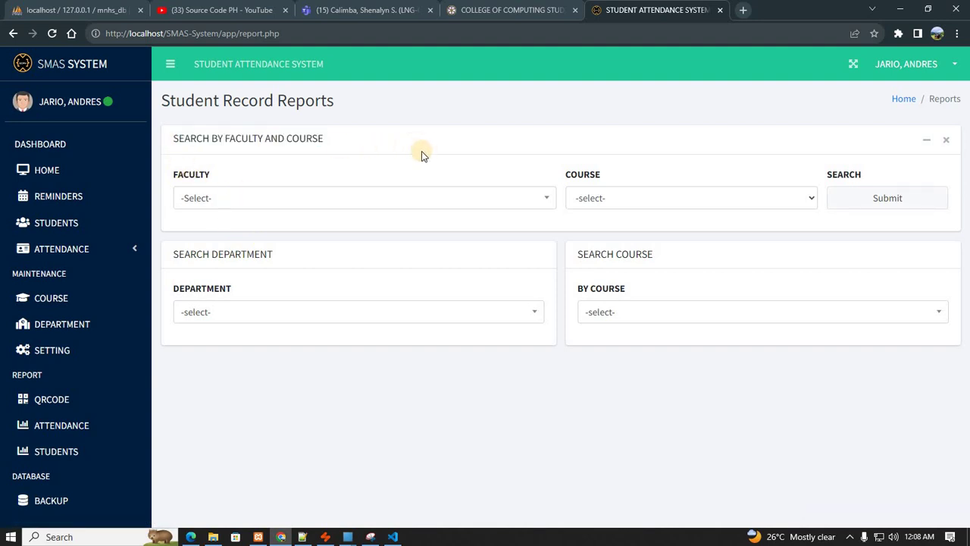
pyautogui.click(250, 197)
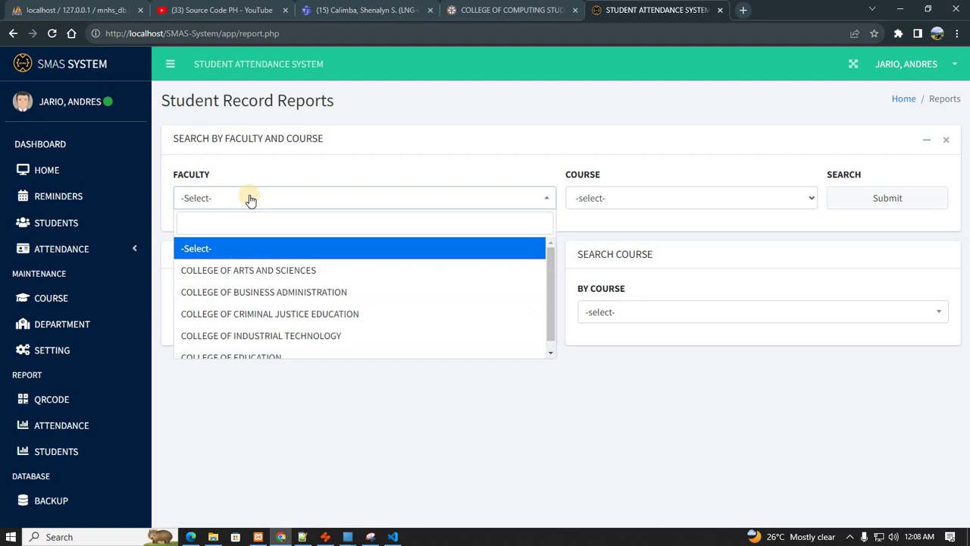
pyautogui.click(269, 319)
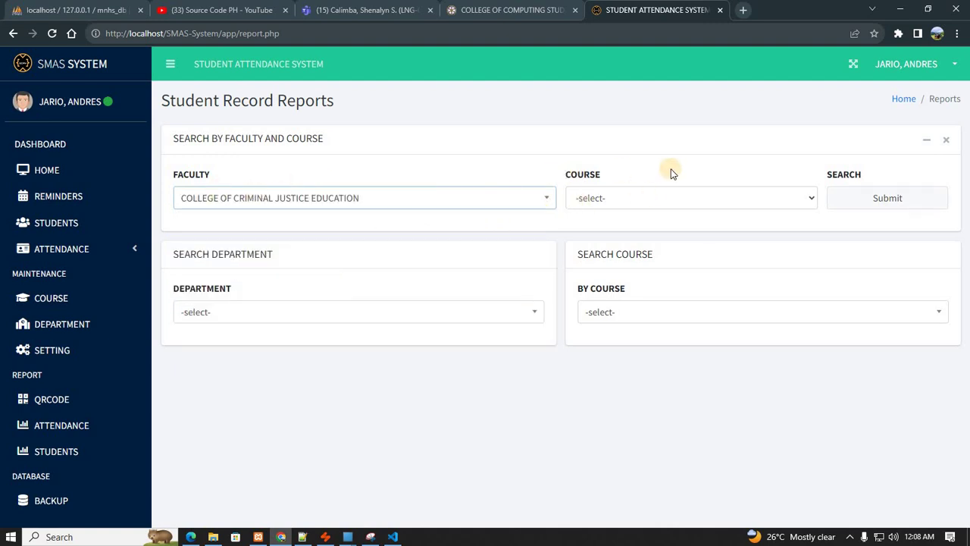
# Step: Look through the course choices of the faculty and course search and examine the department search section
pyautogui.moveTo(669, 174); pyautogui.dragTo(641, 190)
pyautogui.click(641, 190)
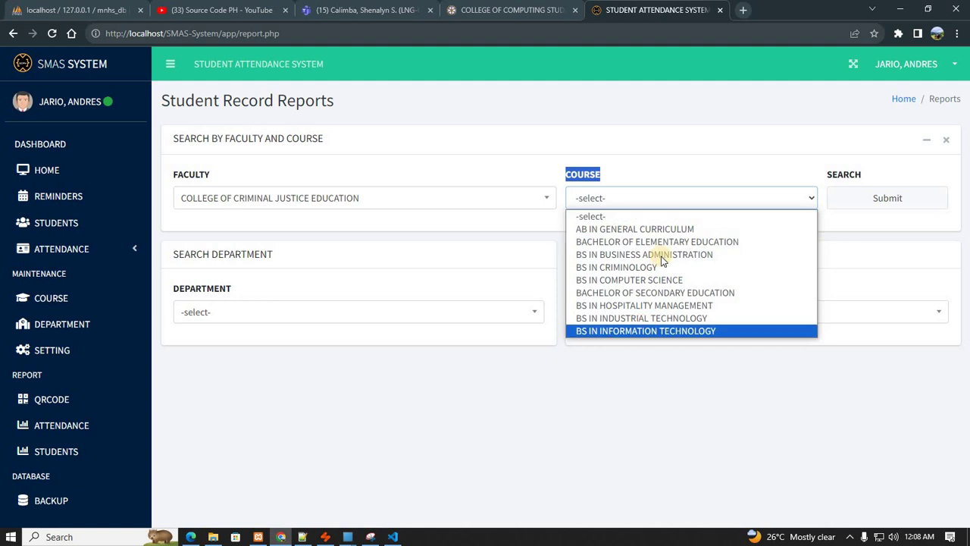
pyautogui.click(675, 167)
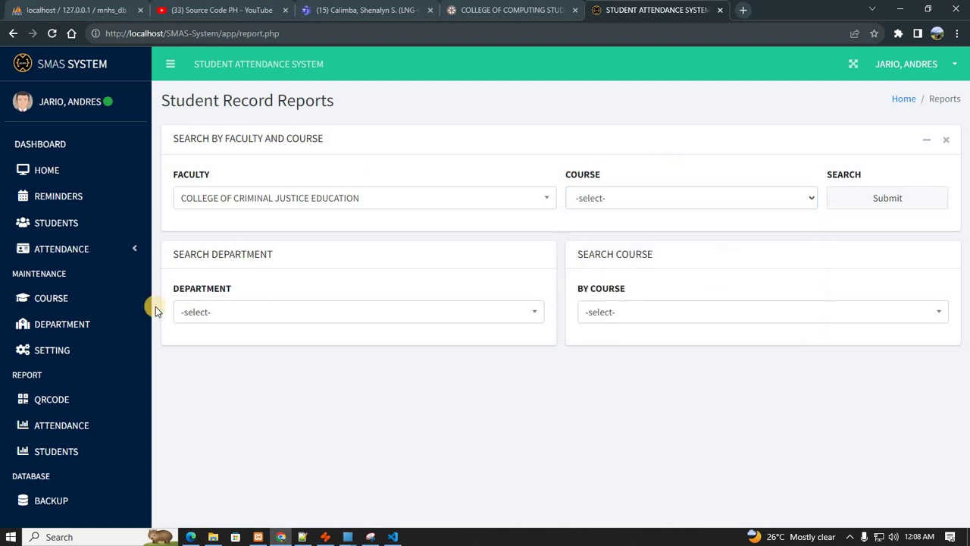
pyautogui.tripleClick(331, 255)
pyautogui.click(240, 360)
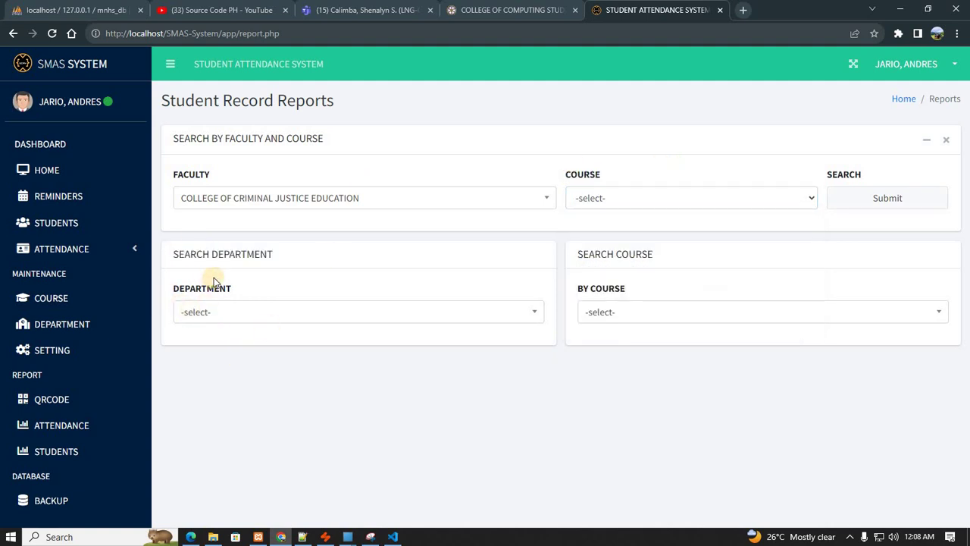
# Step: View the choices of the department search and the by-course search in the student record reports
pyautogui.click(260, 309)
pyautogui.click(479, 277)
pyautogui.click(654, 313)
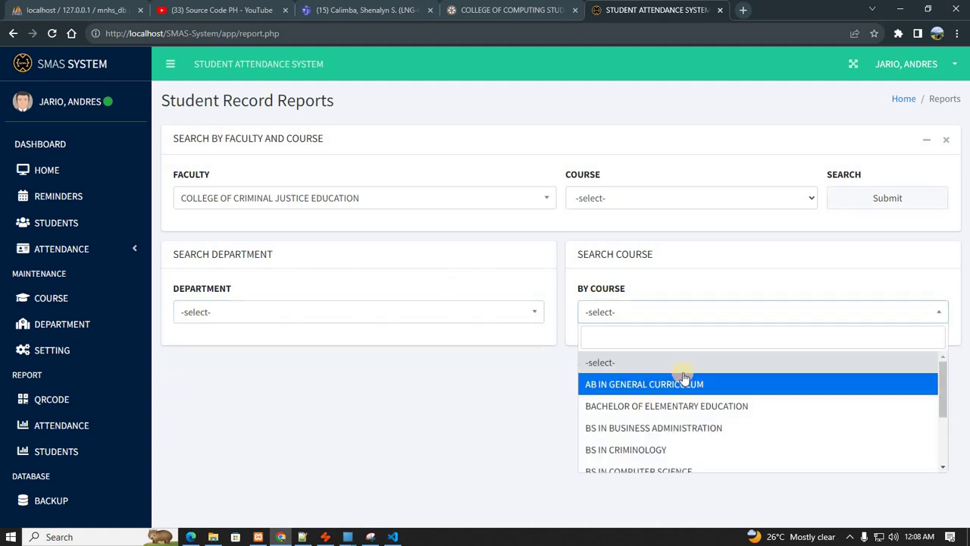
pyautogui.click(273, 409)
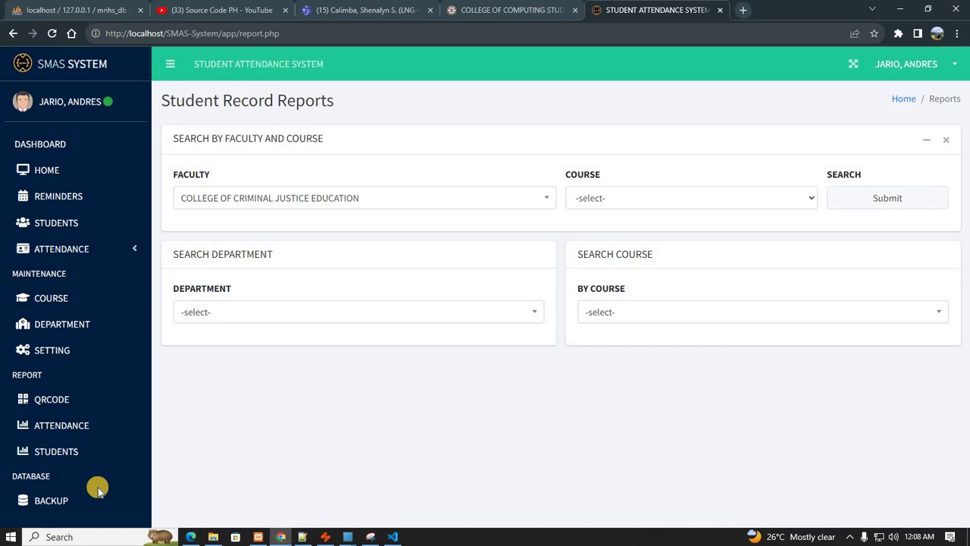
# Step: Open the student records and search them by part of a student's first name
pyautogui.click(82, 221)
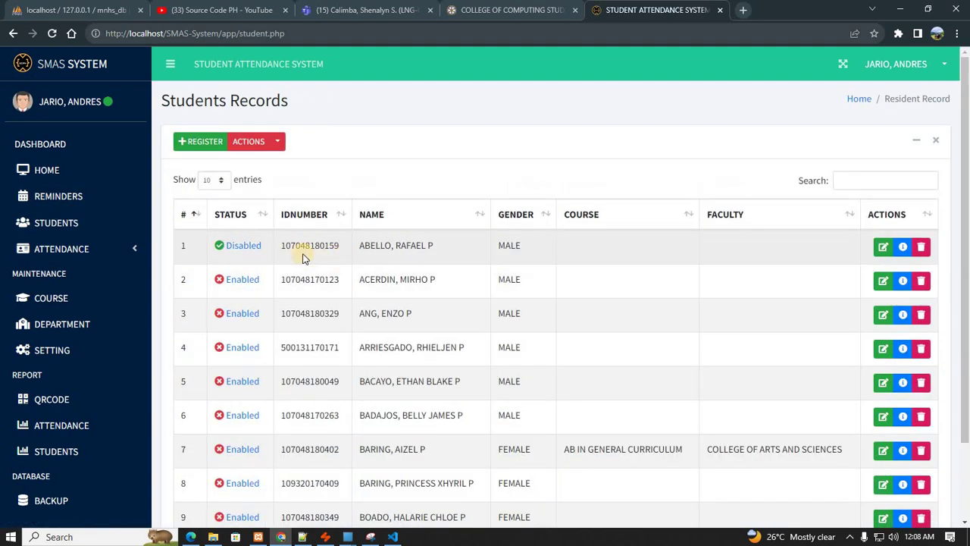
pyautogui.doubleClick(298, 244)
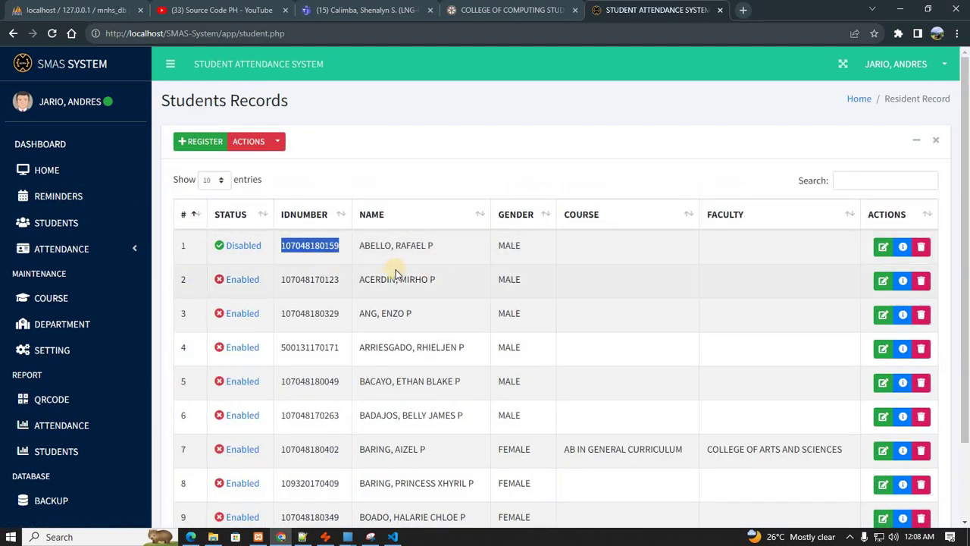
pyautogui.scroll(-2, 422, 350)
pyautogui.scroll(2, 791, 193)
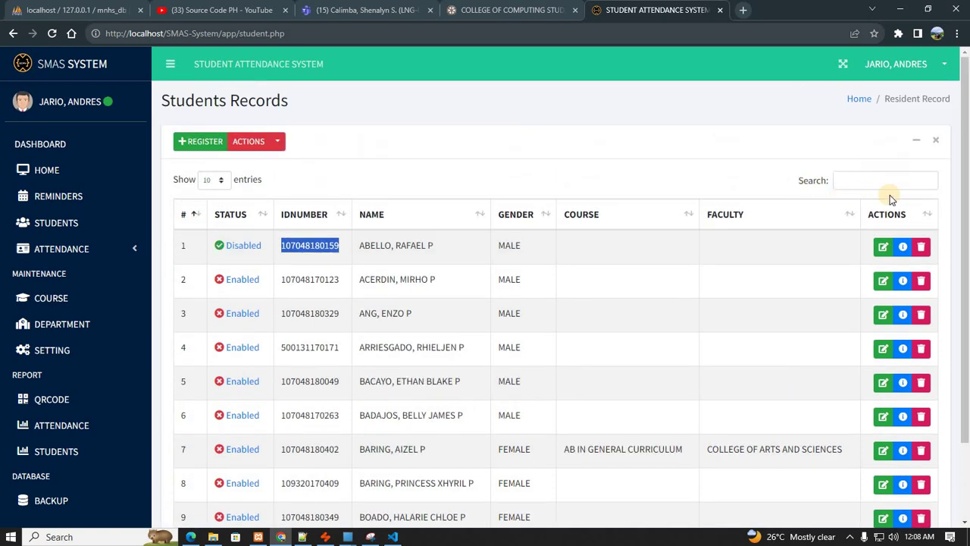
pyautogui.click(884, 182)
pyautogui.write('sd')
pyautogui.press('BackSpace')
pyautogui.press('BackSpace')
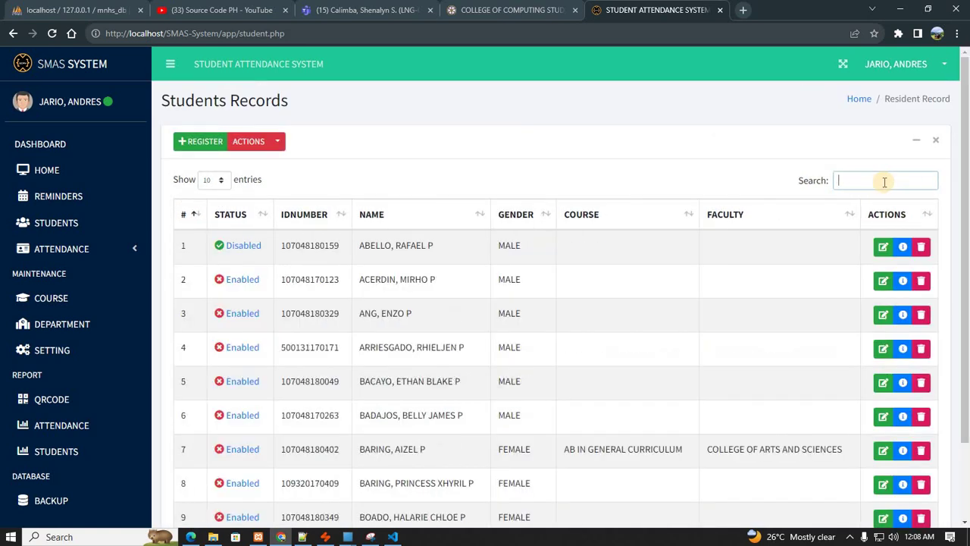
pyautogui.write('andr')
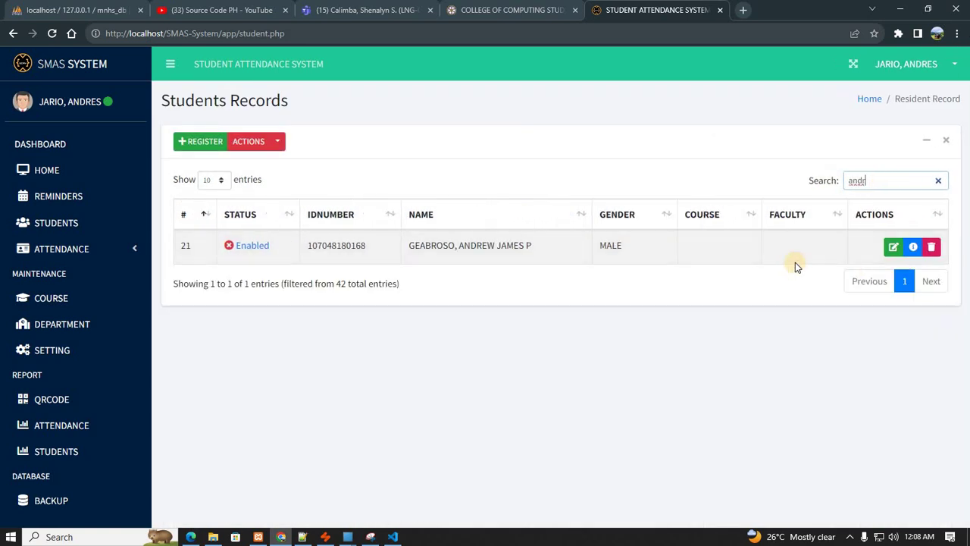
# Step: Shorten the records search to its first letter and view the first listed student's information page
pyautogui.press('BackSpace')
pyautogui.press('BackSpace')
pyautogui.press('BackSpace')
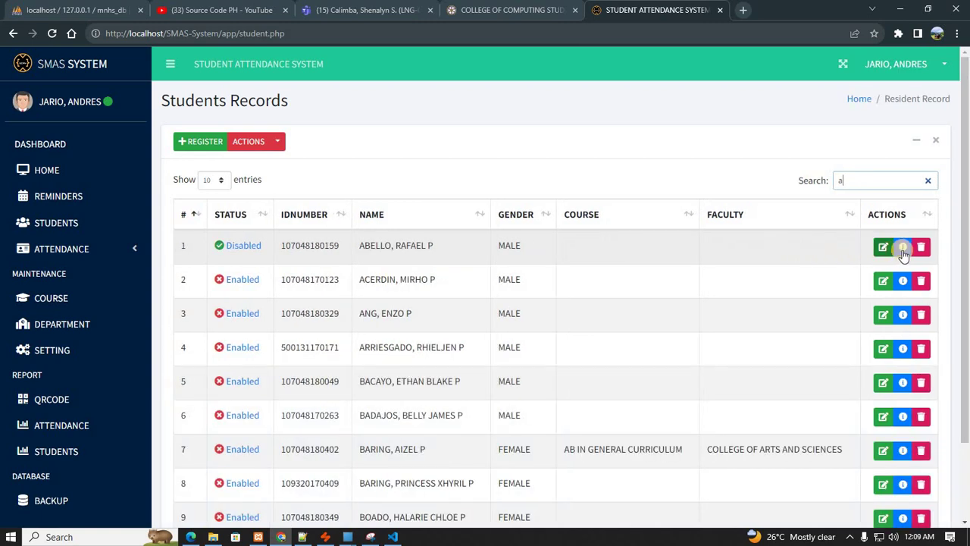
pyautogui.click(903, 247)
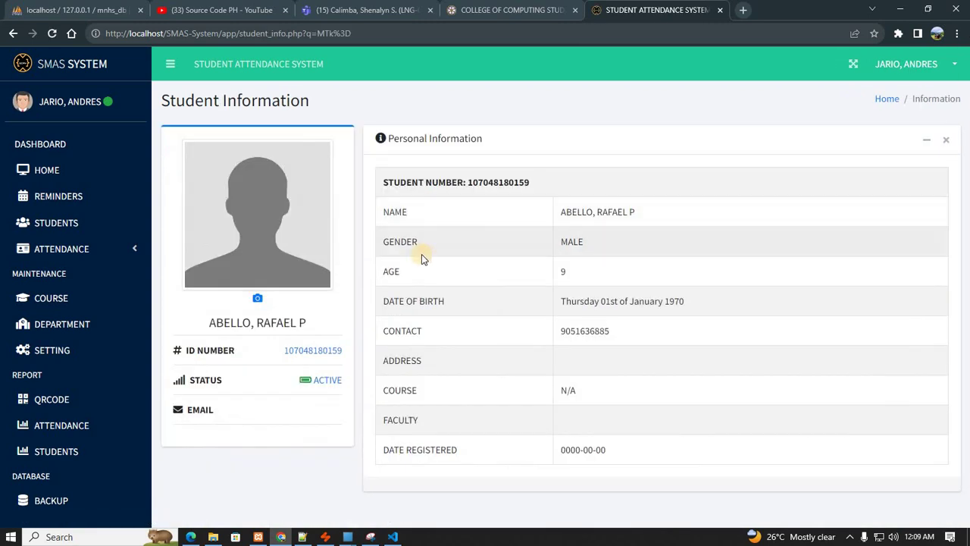
pyautogui.moveTo(170, 100); pyautogui.dragTo(325, 199)
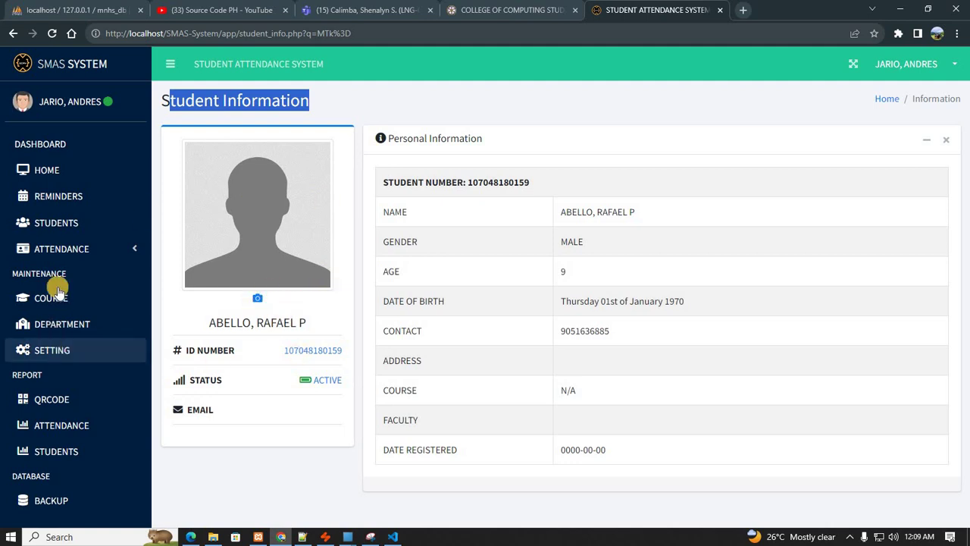
# Step: Return to the student records, search for a student by first name and clear the search
pyautogui.click(60, 222)
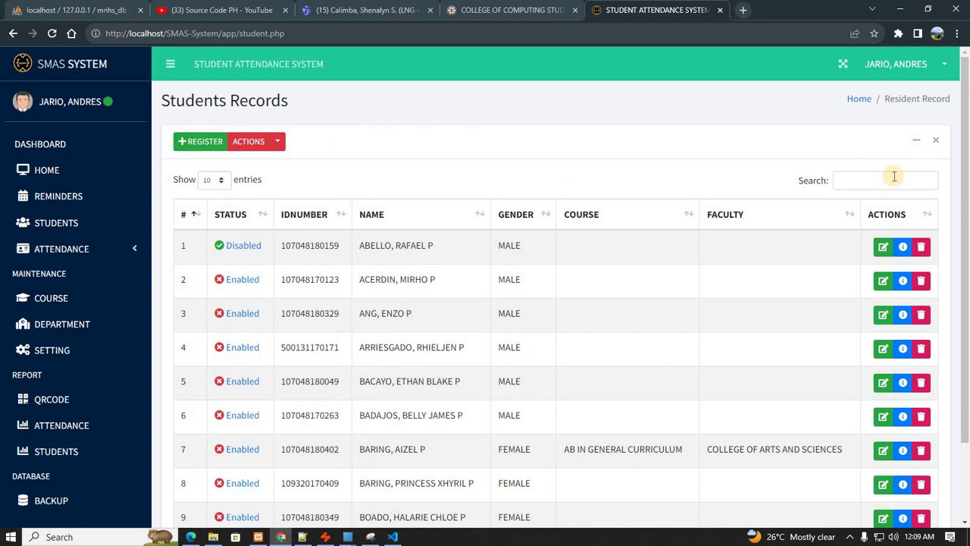
pyautogui.write('andre')
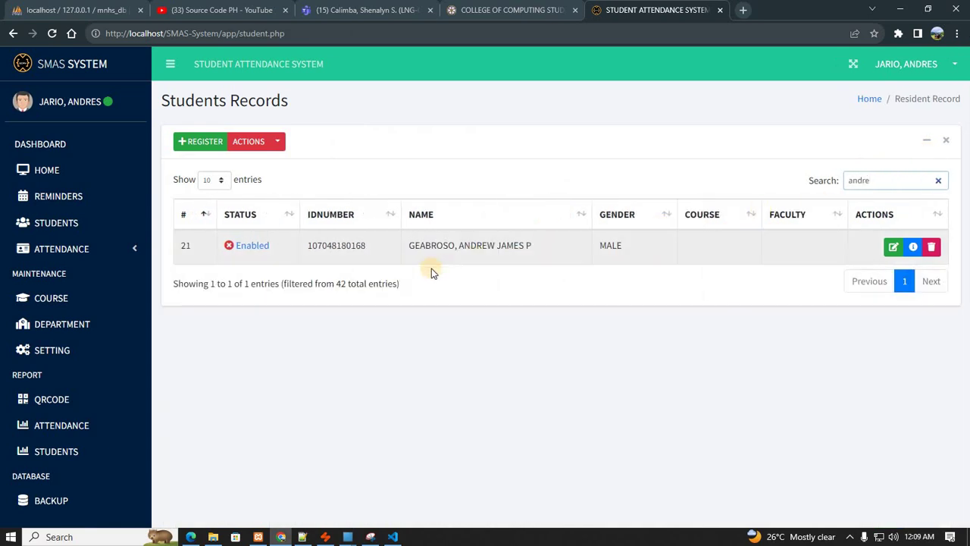
pyautogui.press('BackSpace')
pyautogui.press('BackSpace')
pyautogui.press('BackSpace')
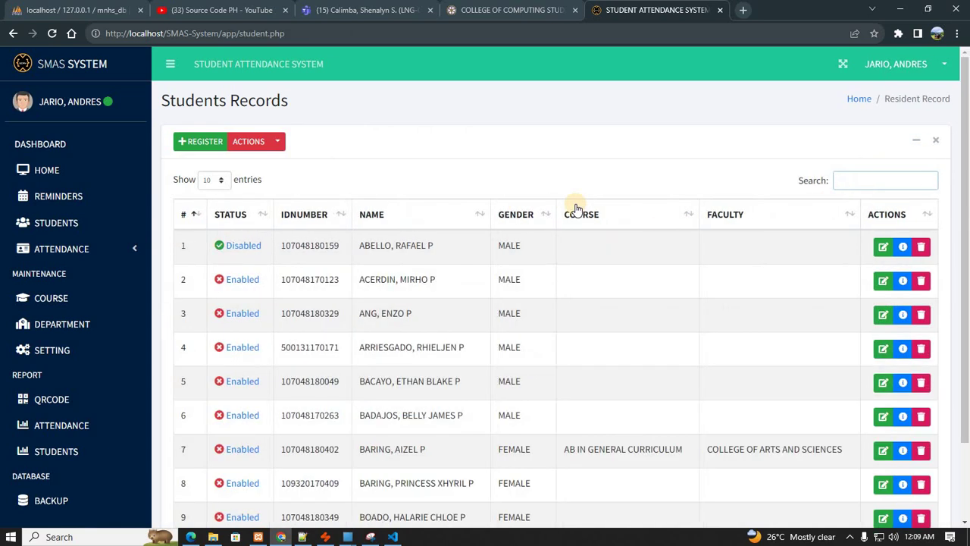
# Step: Copy the ID number of the first listed student and sign out of the admin account
pyautogui.doubleClick(311, 245)
pyautogui.hotkey('ctrl', 'c')
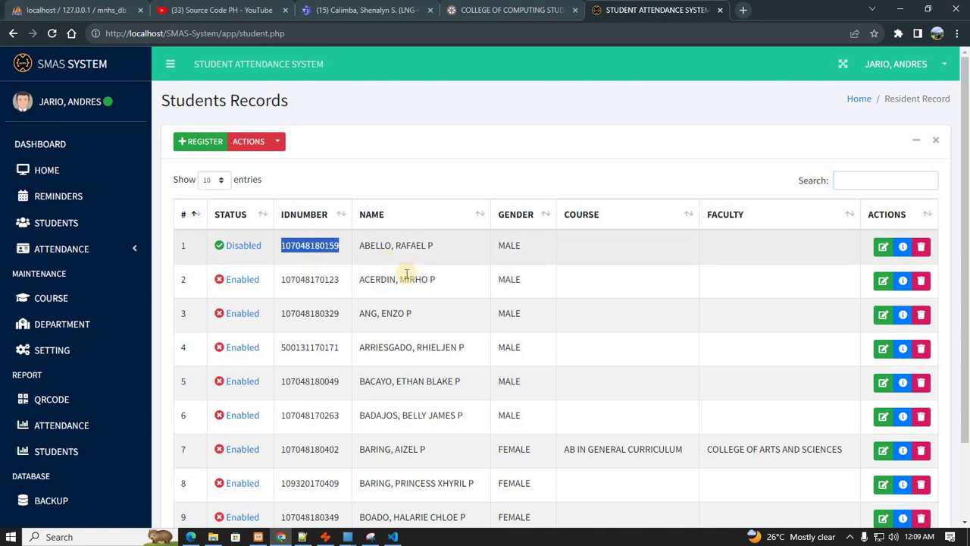
pyautogui.click(940, 66)
pyautogui.click(907, 147)
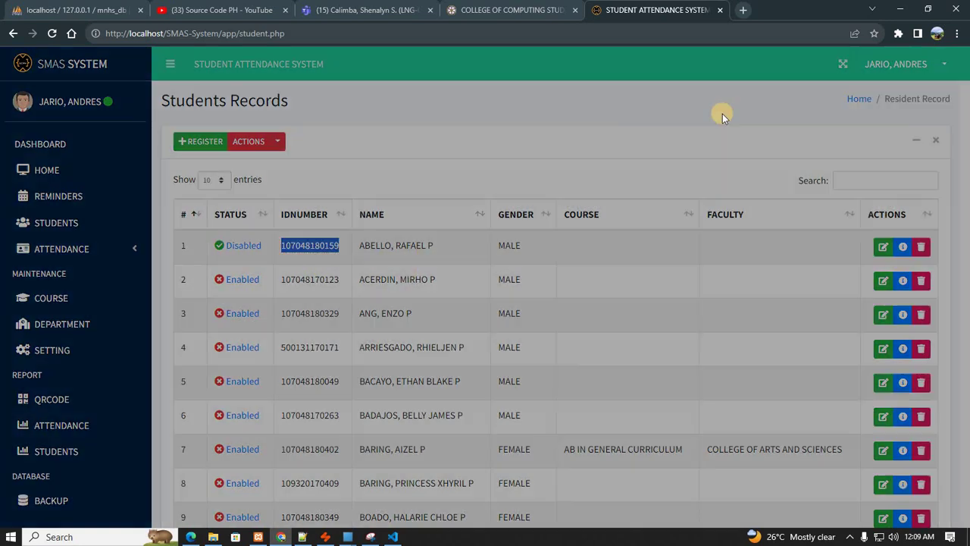
pyautogui.click(602, 169)
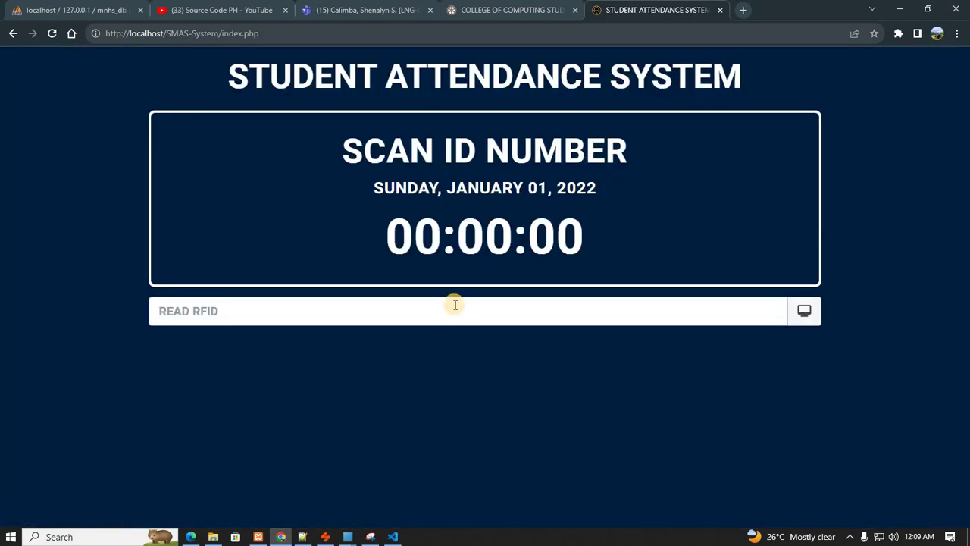
# Step: Enter the copied student ID number on the scan page and submit it to record attendance
pyautogui.hotkey('ctrl', 'v')
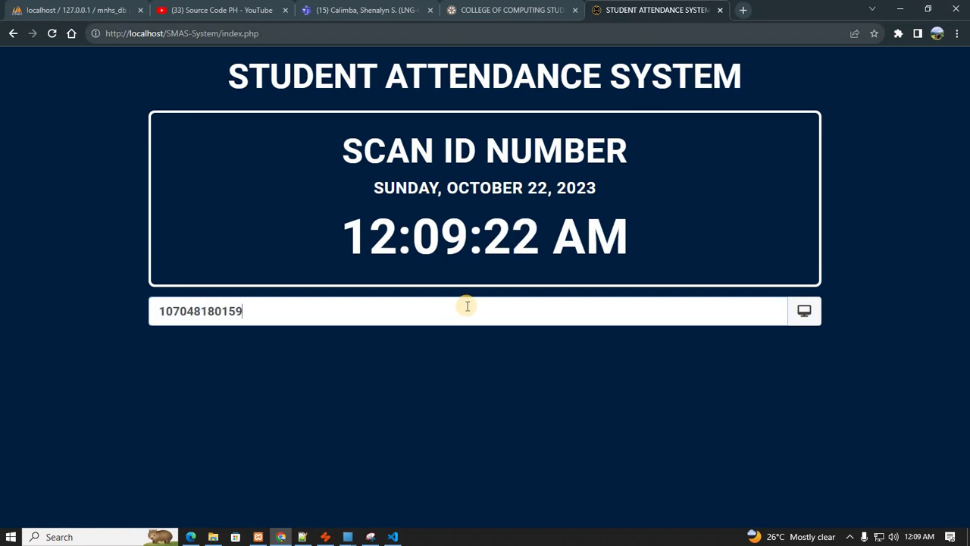
pyautogui.hotkey('ctrl', 'a')
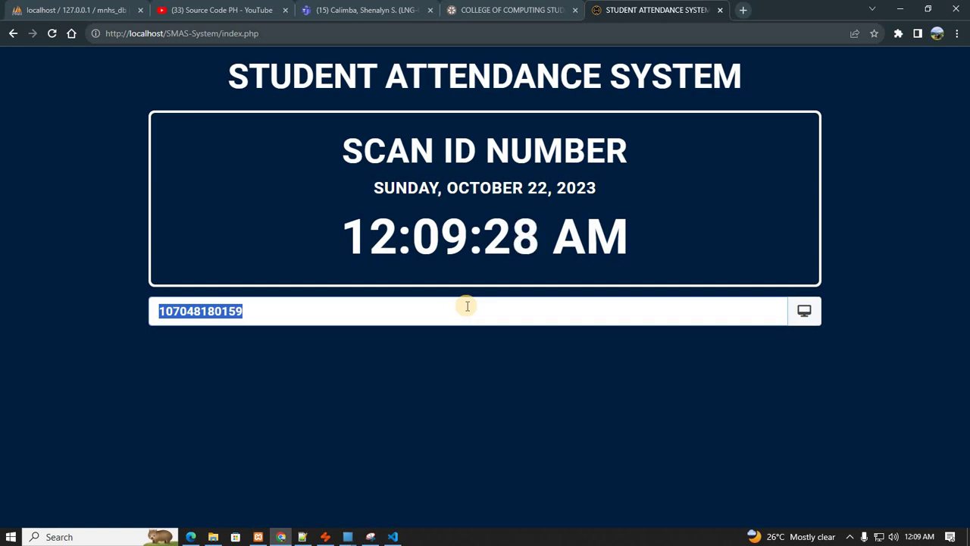
pyautogui.click(250, 310)
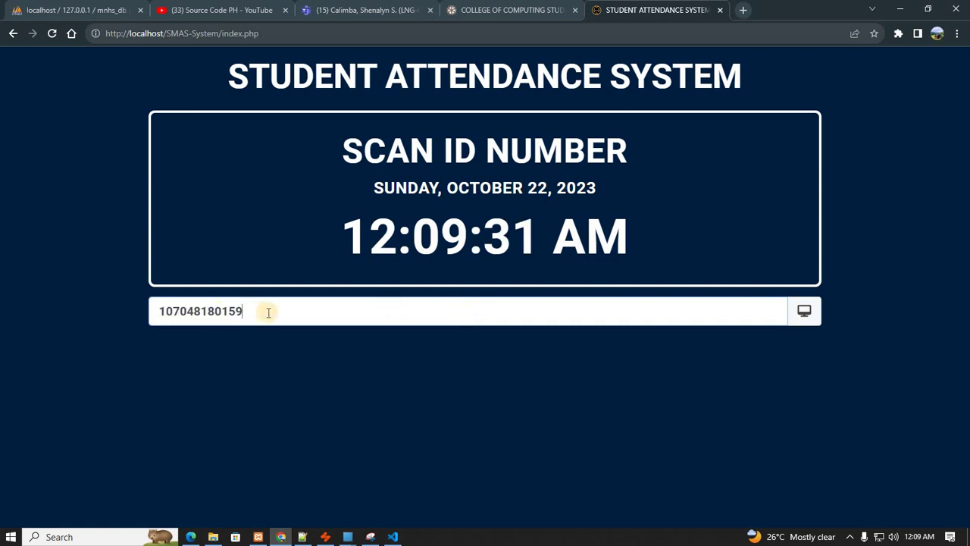
pyautogui.moveTo(277, 310); pyautogui.dragTo(173, 311)
pyautogui.click(307, 314)
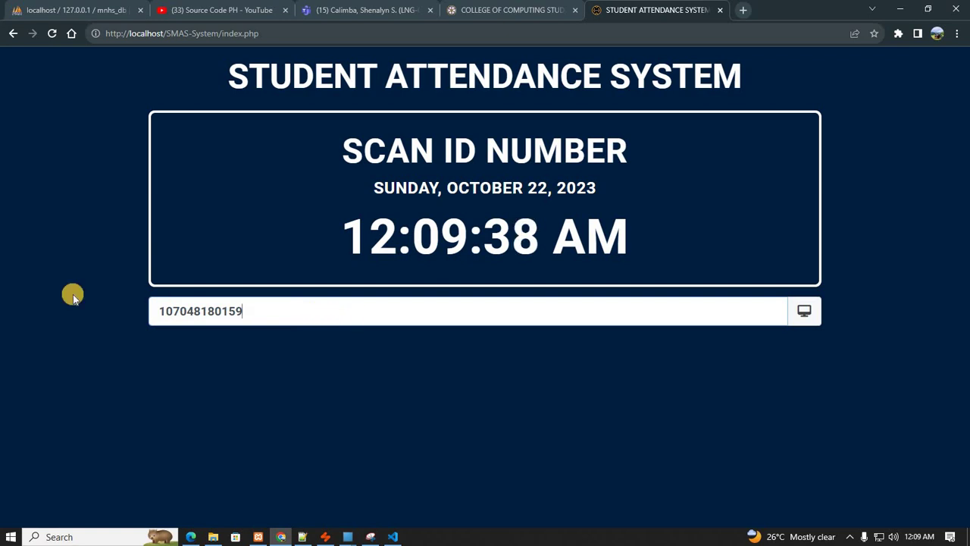
pyautogui.doubleClick(400, 322)
pyautogui.click(341, 316)
pyautogui.doubleClick(405, 323)
pyautogui.click(405, 324)
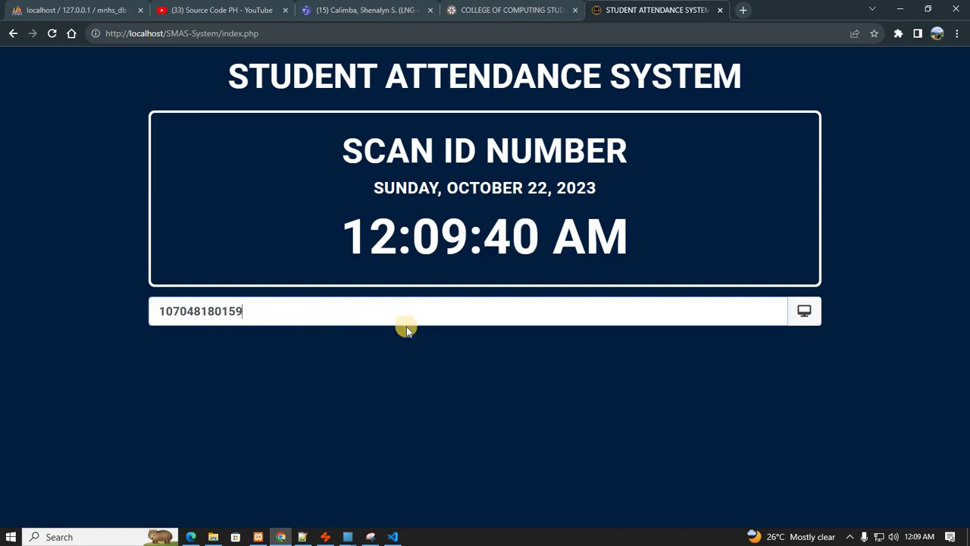
pyautogui.press('Return')
pyautogui.scroll(-2, 541, 271)
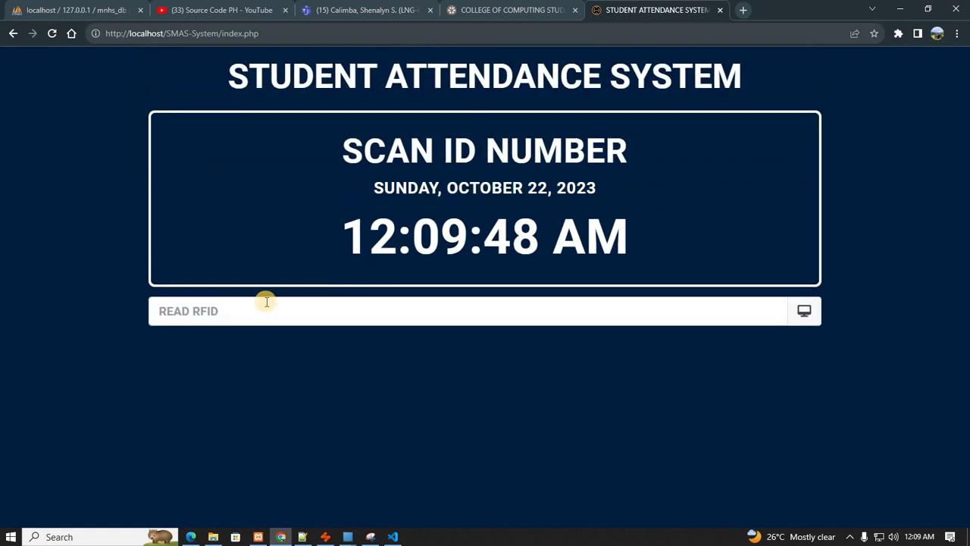
# Step: Try to scan the same student's ID number a second time and examine the response
pyautogui.click(169, 299)
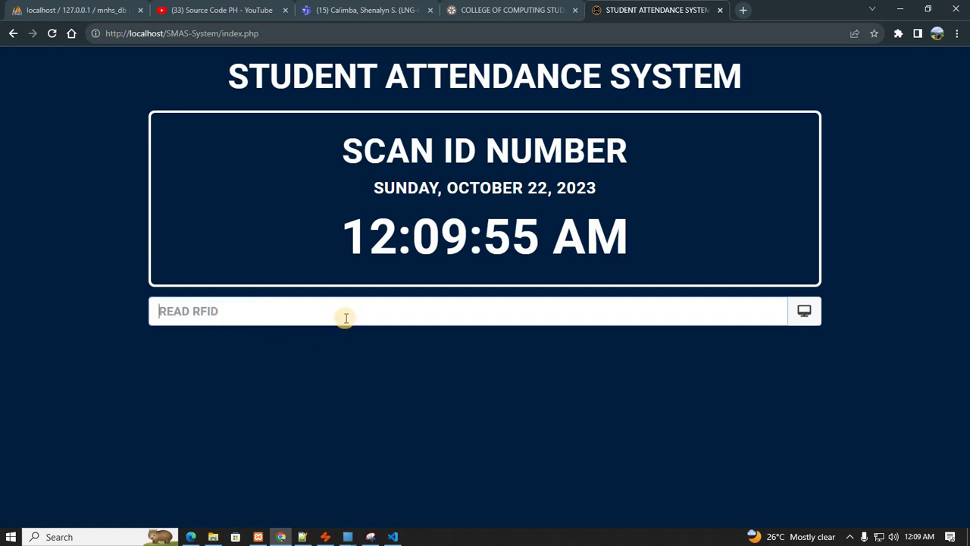
pyautogui.write('107048180159')
pyautogui.press('Return')
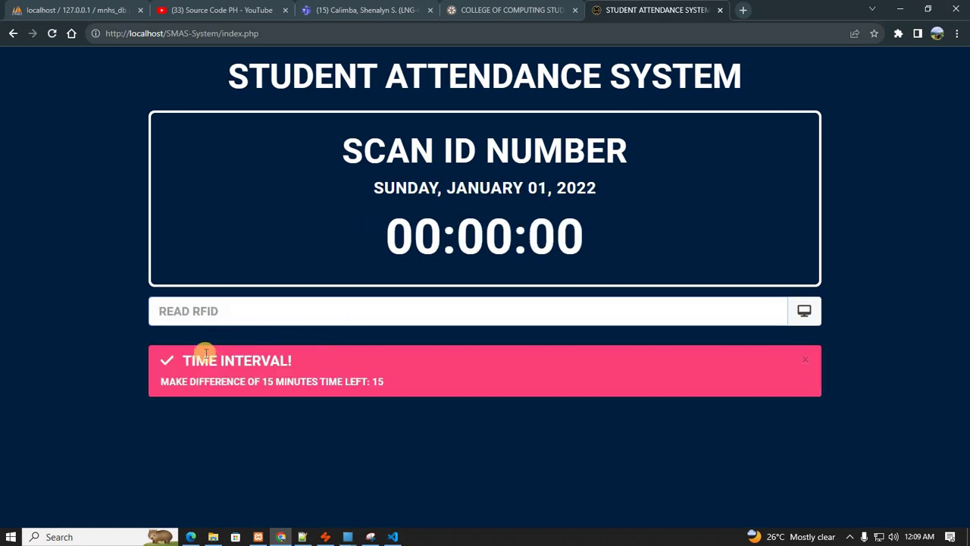
pyautogui.moveTo(416, 377); pyautogui.dragTo(199, 323)
pyautogui.click(232, 307)
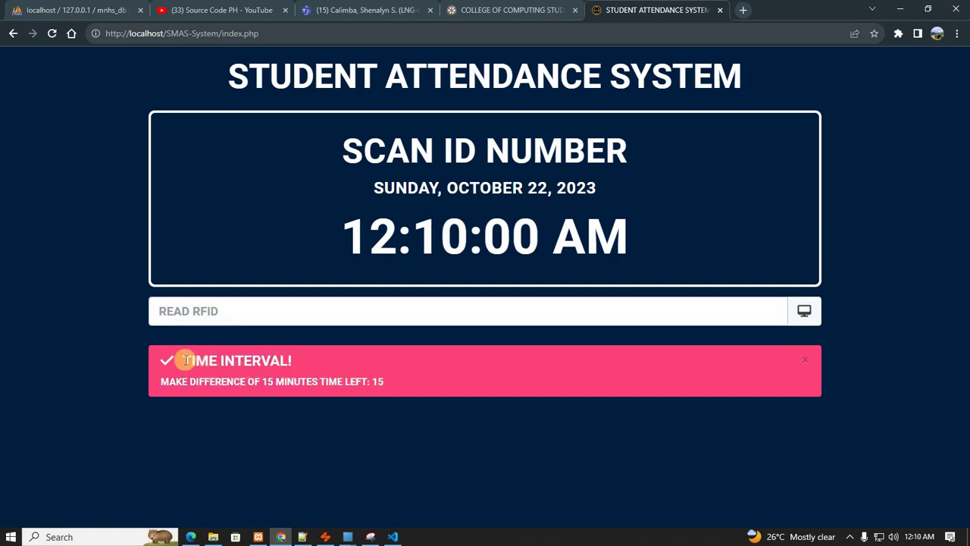
pyautogui.moveTo(184, 359); pyautogui.dragTo(361, 383)
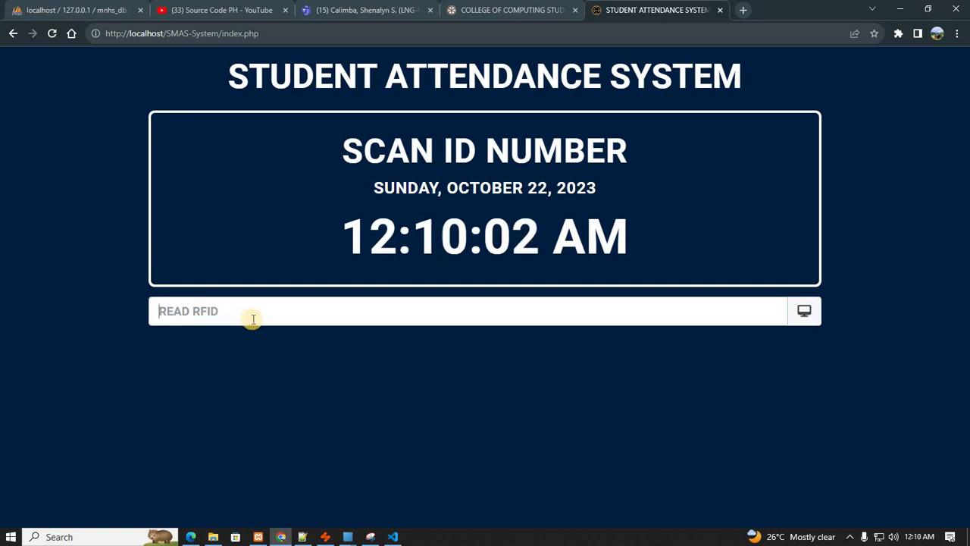
# Step: Submit the same student's ID number once more and examine the remaining waiting time between scans
pyautogui.write('107048180159')
pyautogui.press('Return')
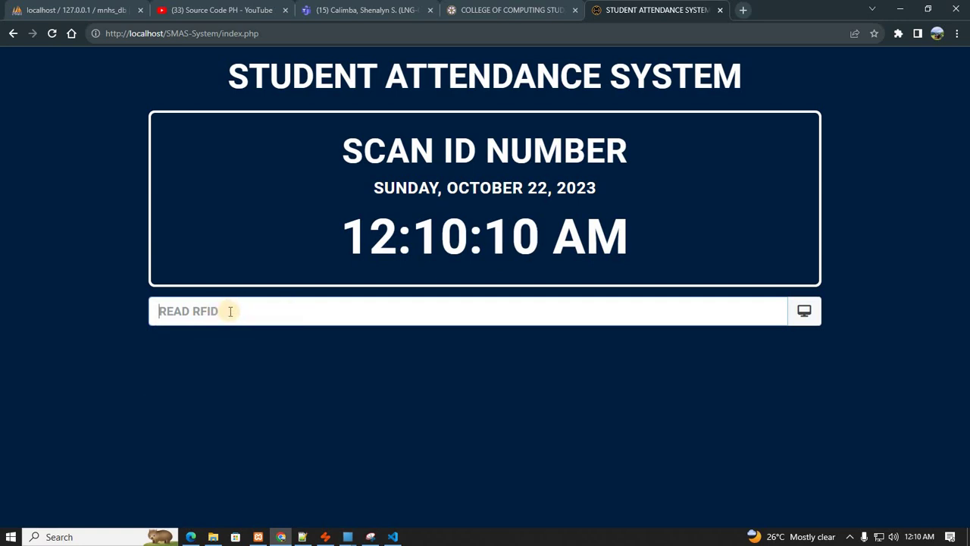
pyautogui.write('1070481804')
pyautogui.press('Return')
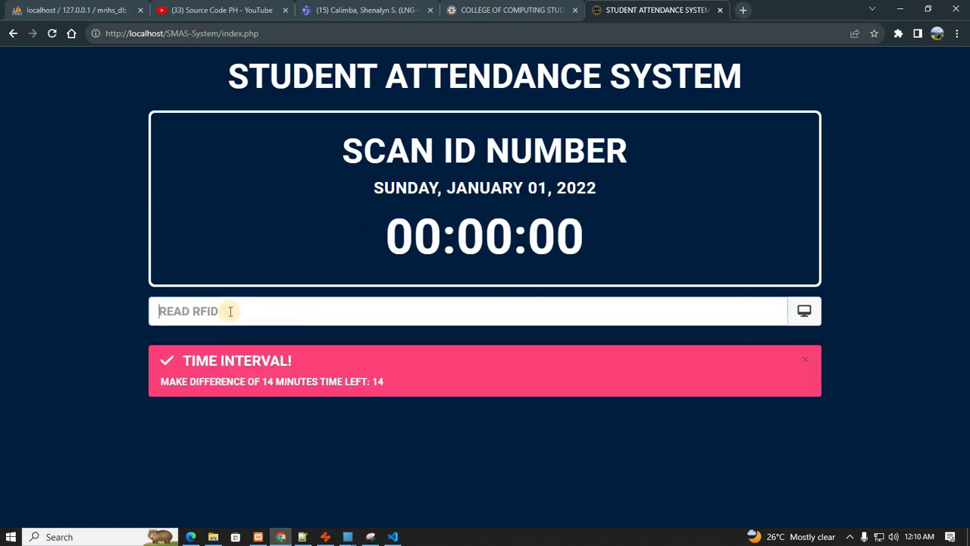
pyautogui.tripleClick(257, 359)
pyautogui.moveTo(426, 390); pyautogui.dragTo(169, 308)
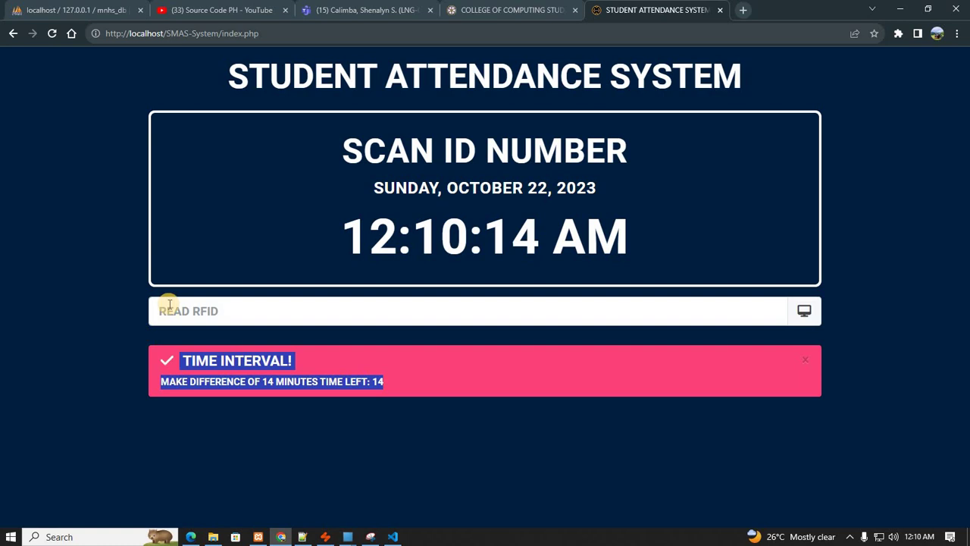
pyautogui.click(468, 283)
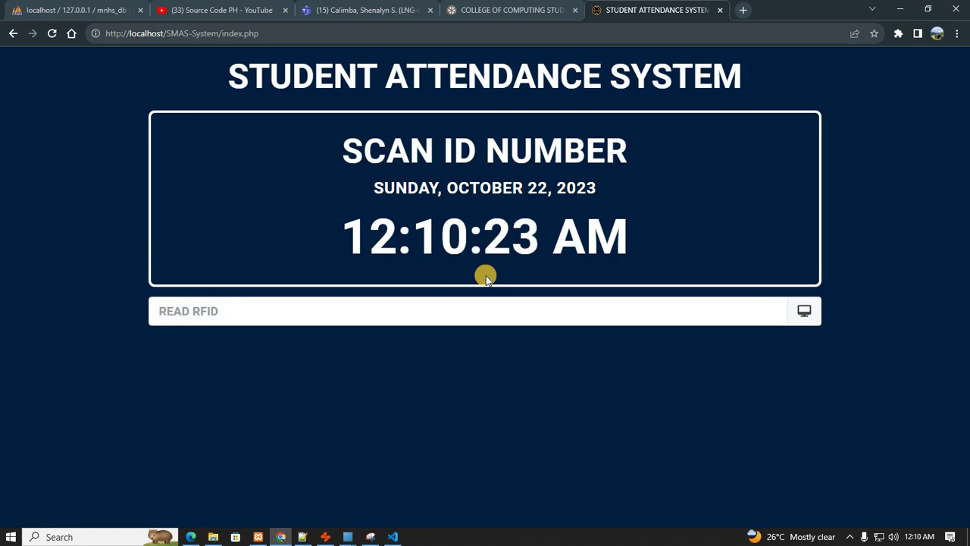
# Step: Open the login page from the scan screen and sign in with the admin username and account password
pyautogui.click(811, 323)
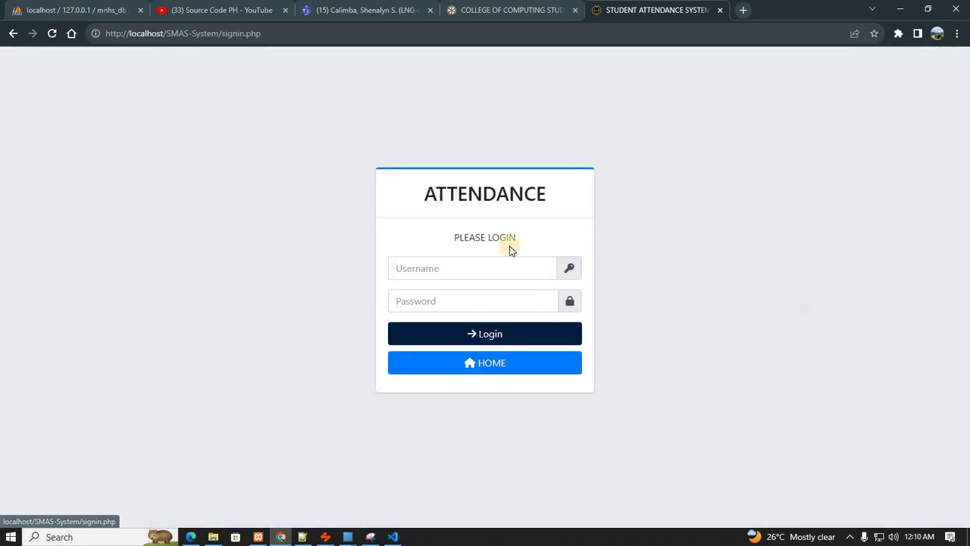
pyautogui.click(453, 267)
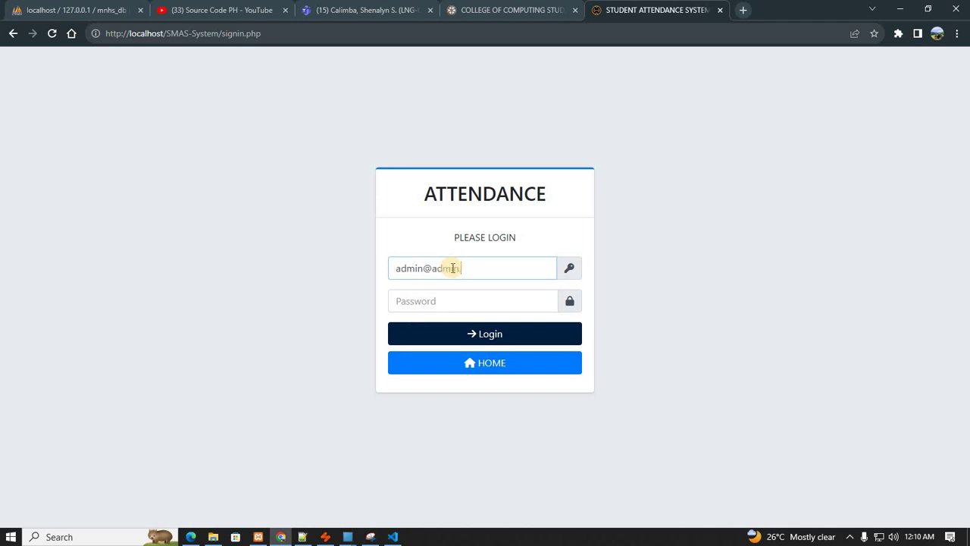
pyautogui.tripleClick(452, 267)
pyautogui.click(455, 300)
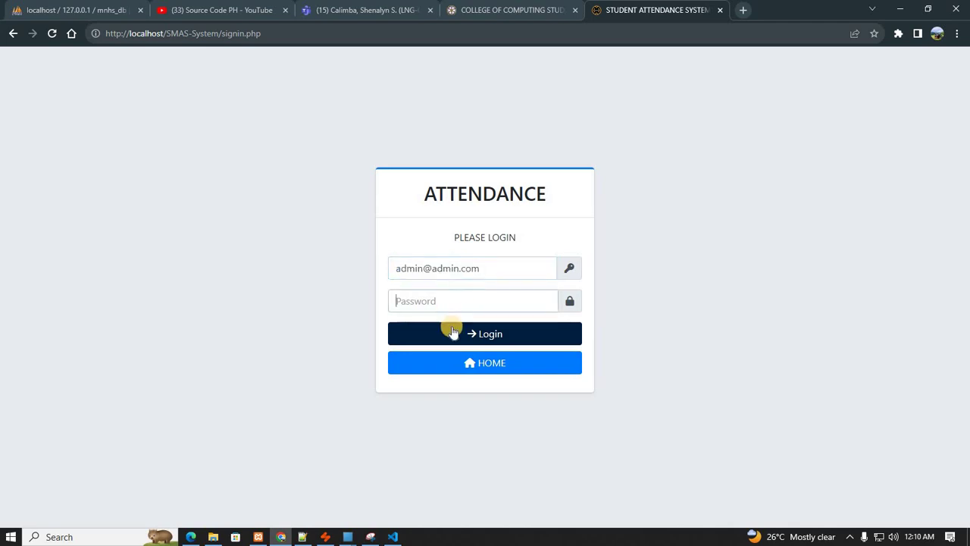
pyautogui.hotkey('ctrl', 'v')
pyautogui.press('Return')
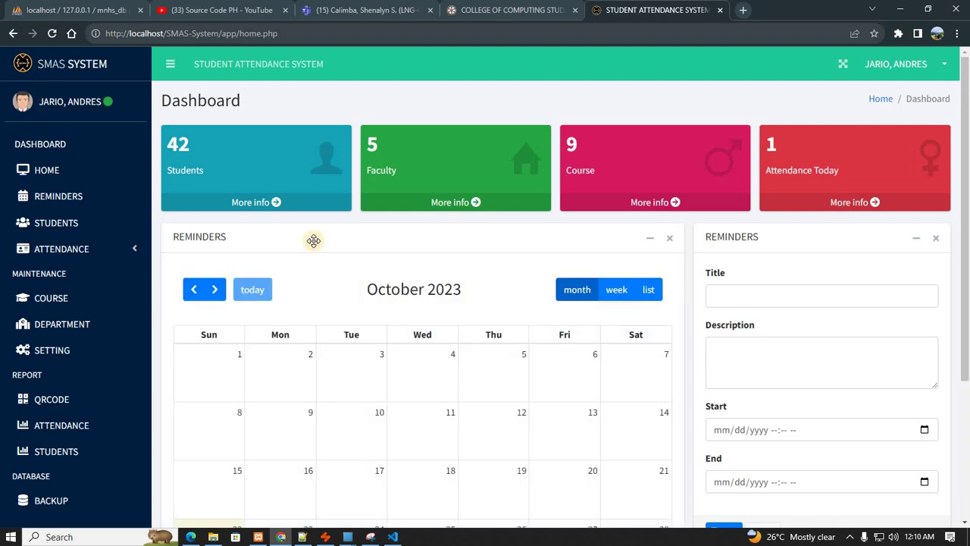
# Step: Open the list of reminders from the dashboard
pyautogui.click(69, 222)
pyautogui.click(53, 197)
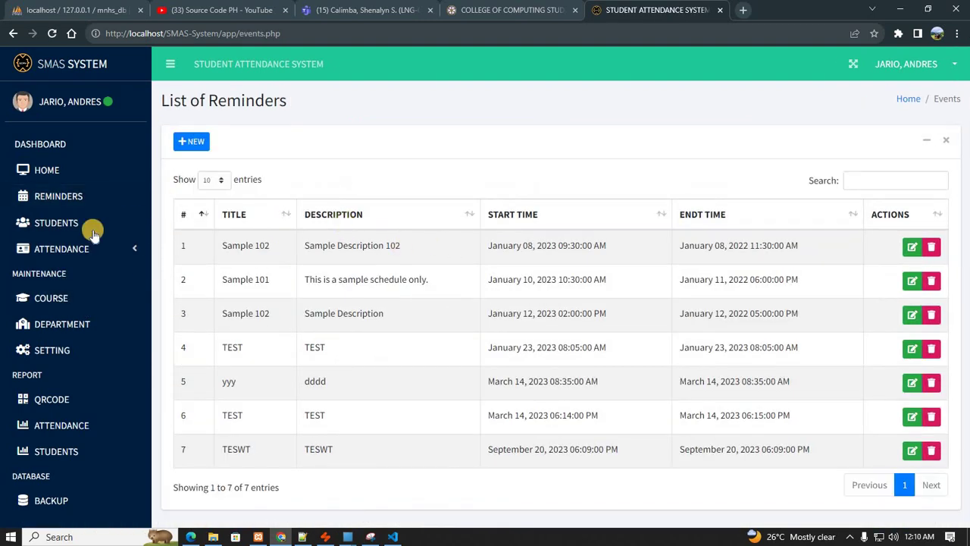
# Step: Open the Daily Time Record and examine the AM and PM time-in, time-out and status columns, plus the export options
pyautogui.click(78, 248)
pyautogui.click(70, 281)
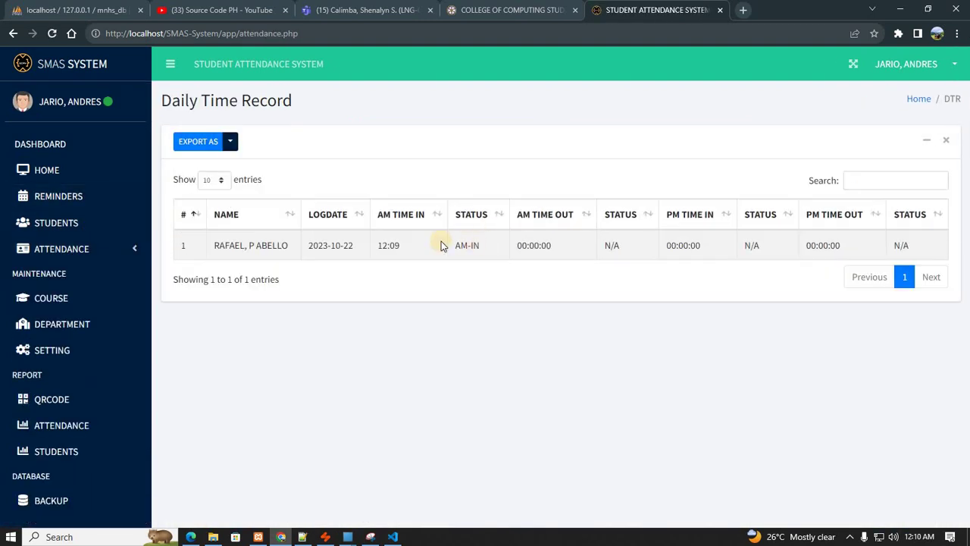
pyautogui.moveTo(451, 243)
pyautogui.mouseDown()
pyautogui.moveTo(650, 249)
pyautogui.moveTo(444, 243)
pyautogui.mouseUp()
pyautogui.click(455, 245)
pyautogui.doubleClick(460, 246)
pyautogui.click(544, 244)
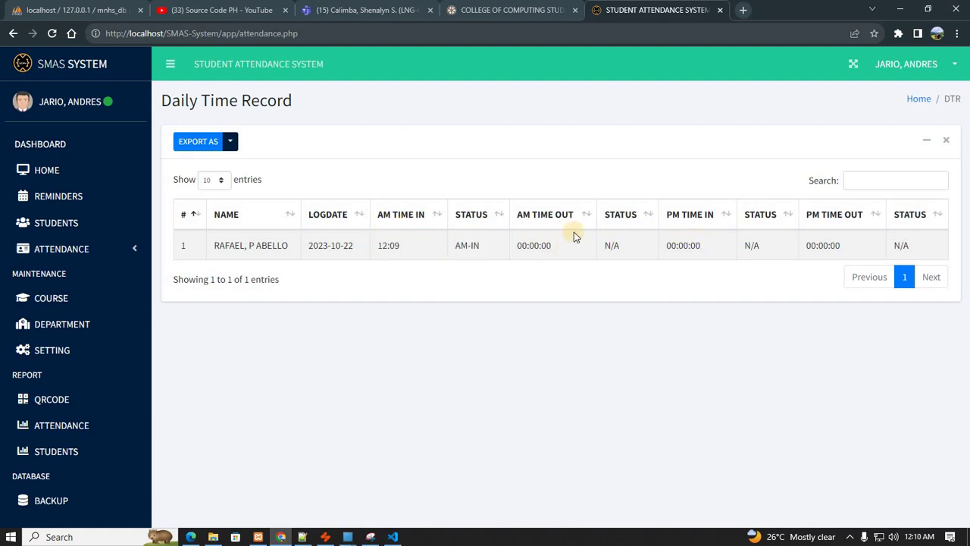
pyautogui.moveTo(513, 244); pyautogui.dragTo(544, 244)
pyautogui.click(586, 244)
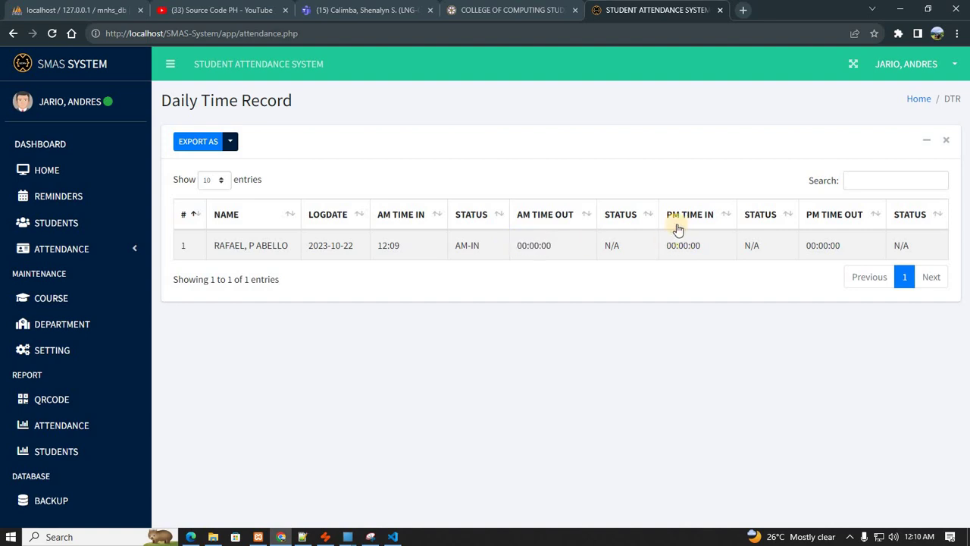
pyautogui.tripleClick(660, 244)
pyautogui.moveTo(848, 250); pyautogui.dragTo(805, 245)
pyautogui.click(888, 243)
pyautogui.click(230, 142)
pyautogui.click(462, 213)
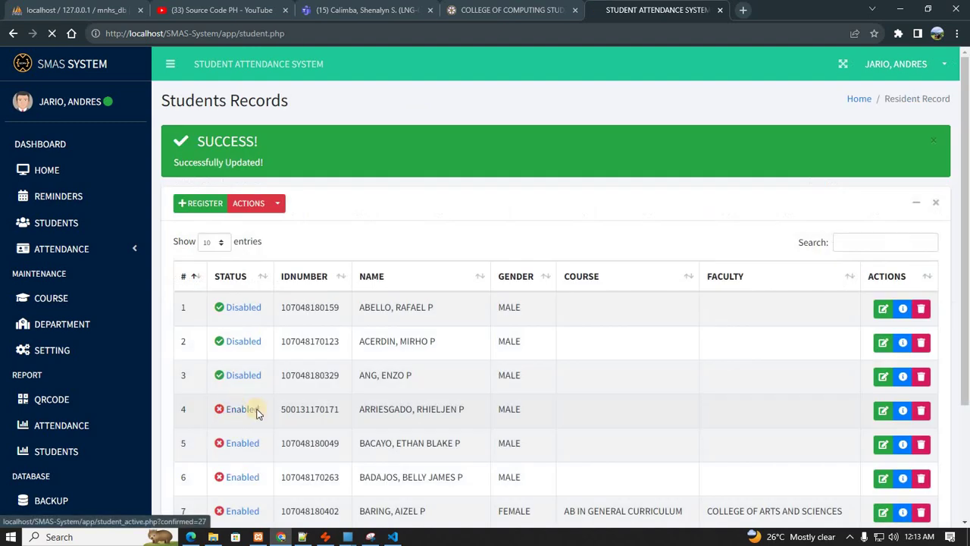
# Step: Switch the status of the student records in rows 4 through 8 to Disabled
pyautogui.click(256, 409)
pyautogui.click(234, 444)
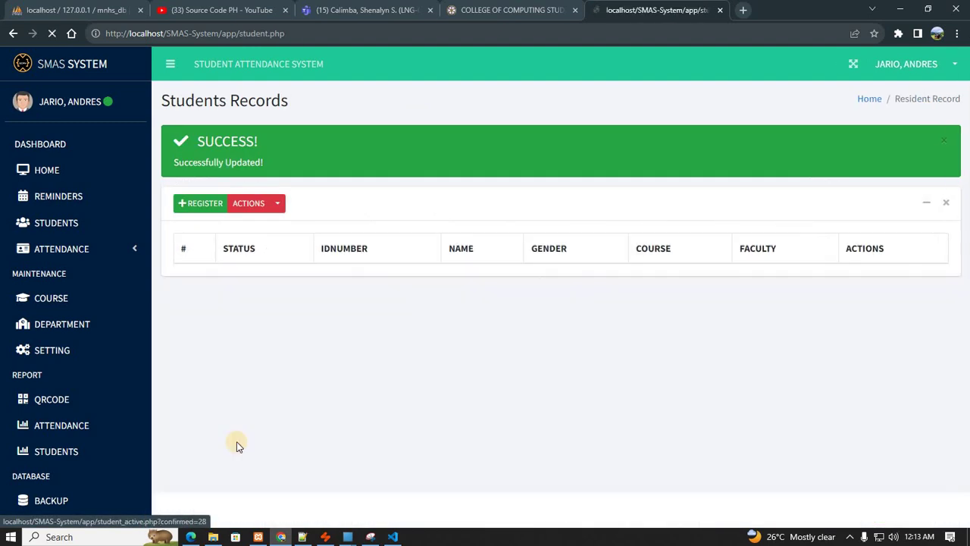
pyautogui.scroll(-2, 269, 432)
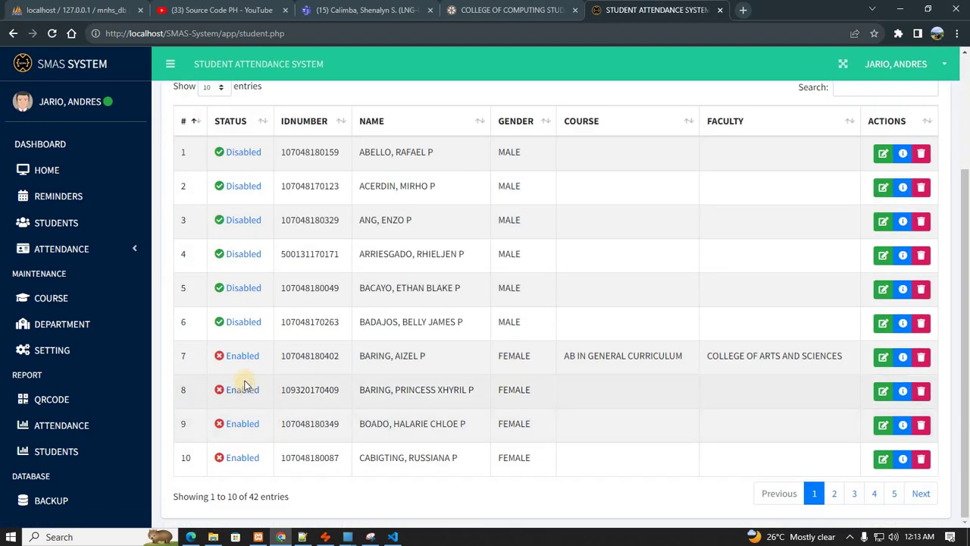
pyautogui.click(244, 388)
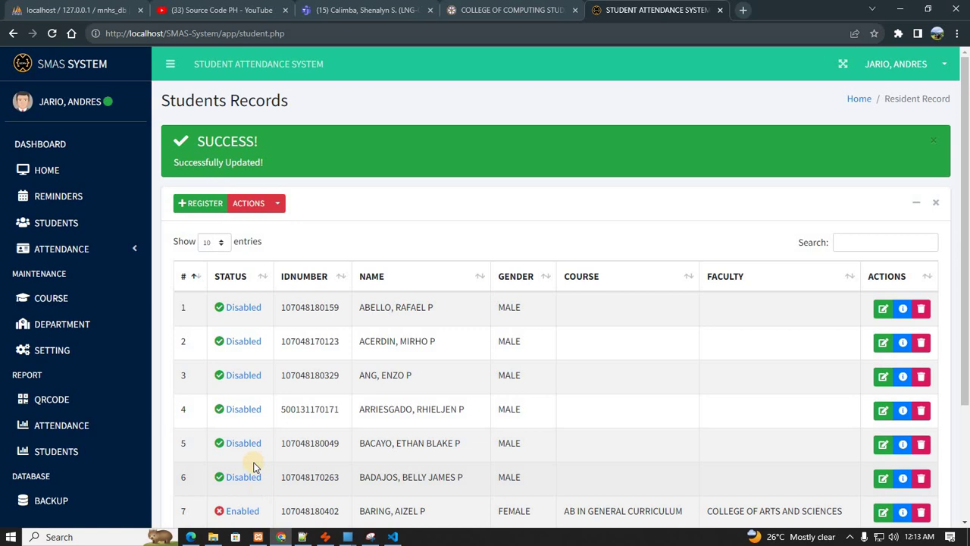
pyautogui.click(241, 510)
pyautogui.doubleClick(307, 409)
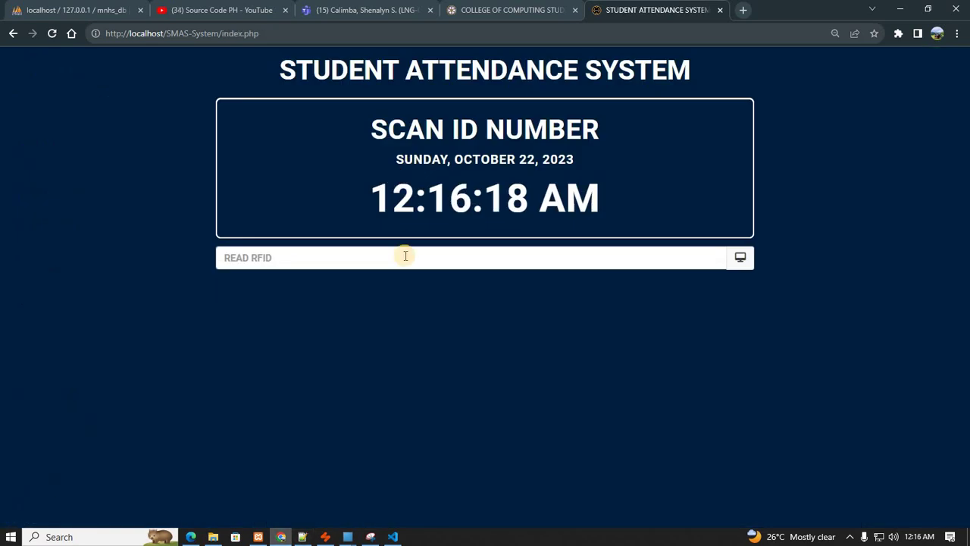
pyautogui.press('F5')
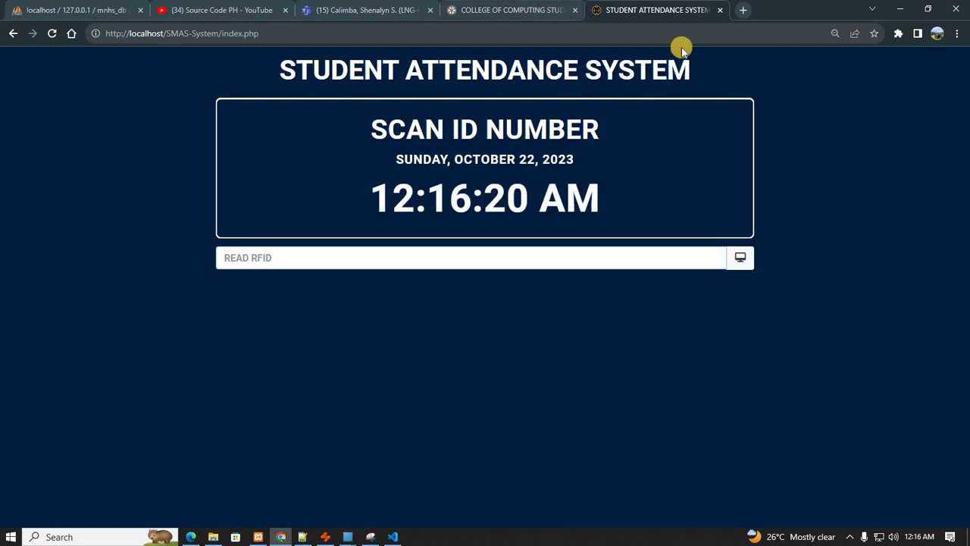
pyautogui.click(956, 35)
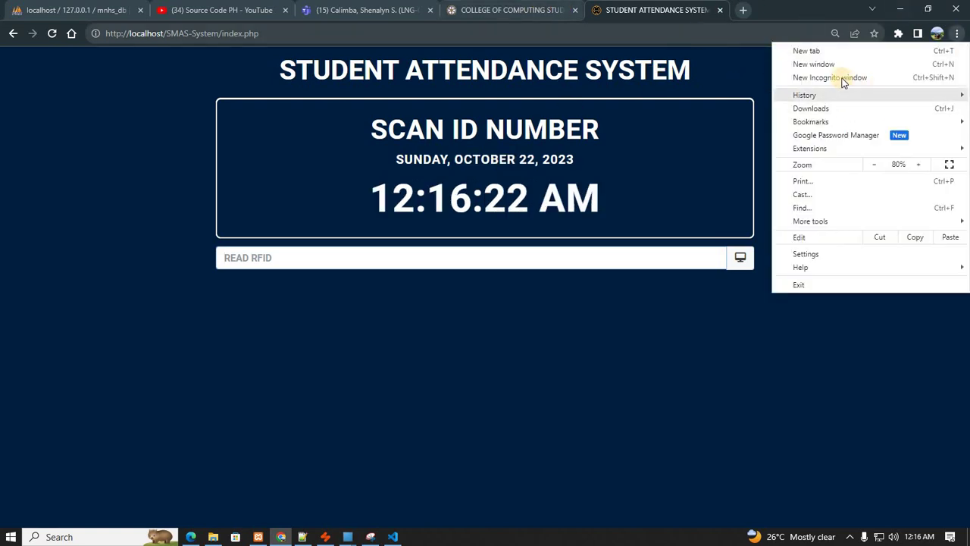
pyautogui.hotkey('ctrl', 'l')
pyautogui.hotkey('ctrl', 'c')
pyautogui.click(956, 33)
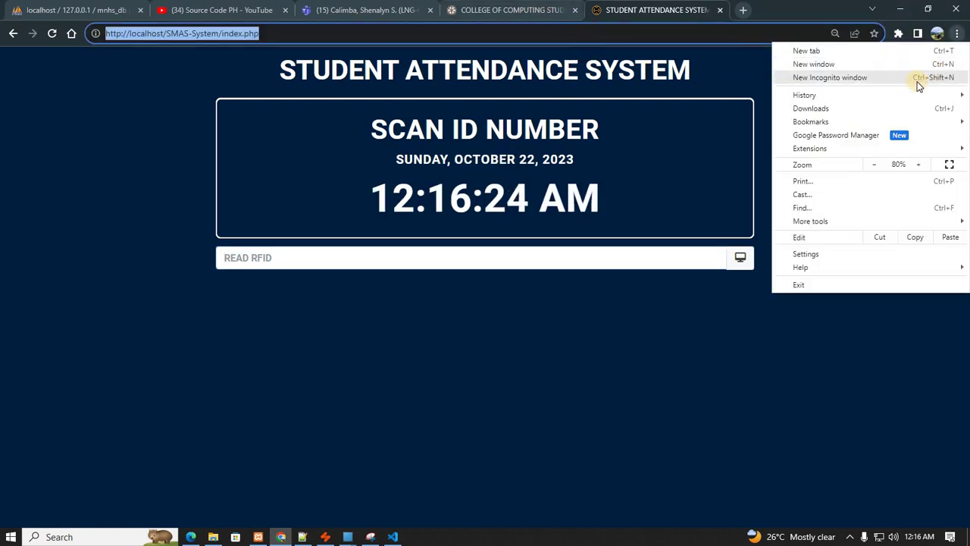
pyautogui.click(918, 78)
pyautogui.hotkey('ctrl', 'v')
pyautogui.press('Return')
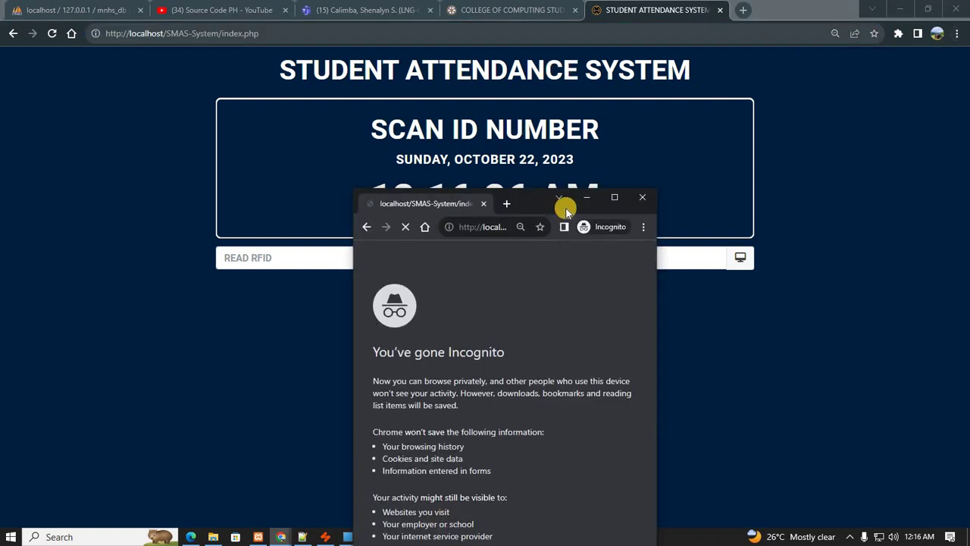
pyautogui.moveTo(659, 205); pyautogui.dragTo(837, 196)
pyautogui.moveTo(643, 189); pyautogui.dragTo(629, 115)
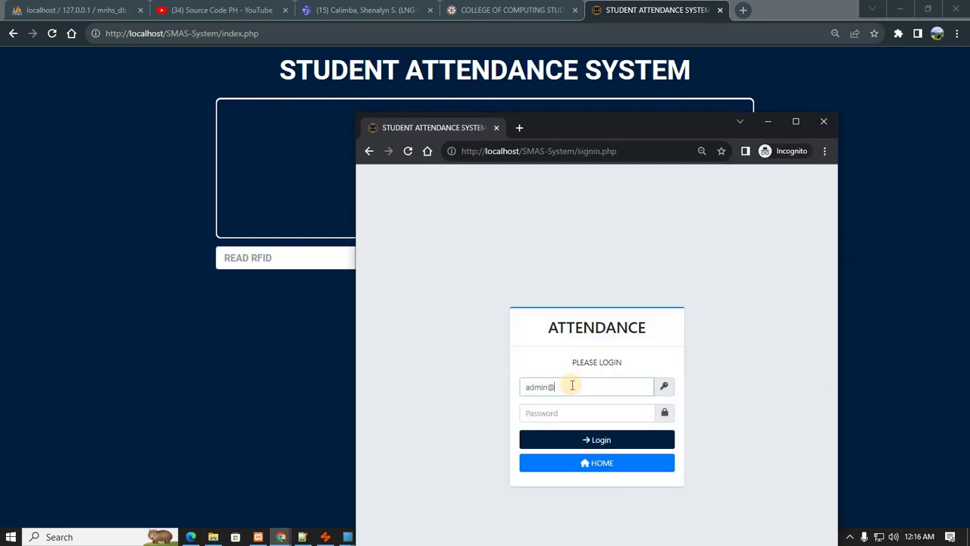
# Step: Sign in to the attendance system in the incognito window with the admin e-mail and account password
pyautogui.hotkey('ctrl', 'a')
pyautogui.hotkey('ctrl', 'c')
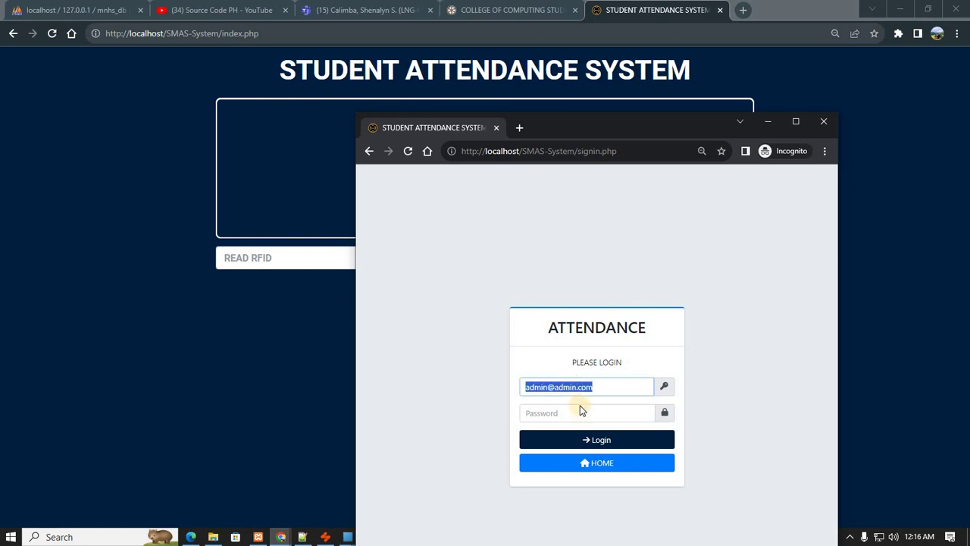
pyautogui.click(580, 412)
pyautogui.hotkey('ctrl', 'v')
pyautogui.click(584, 438)
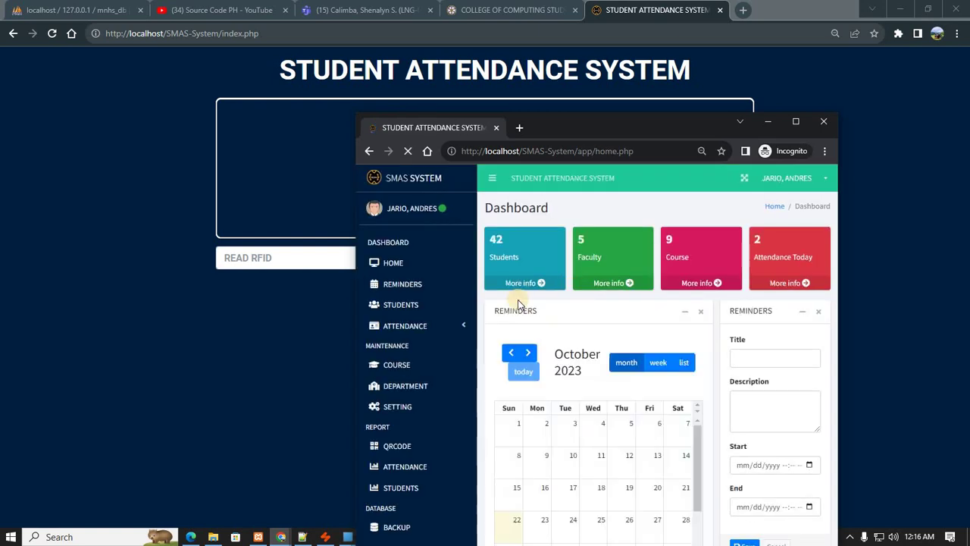
# Step: Take the third student's ID number from the students records, submit it on the scan page and examine the displayed attendance details
pyautogui.click(412, 304)
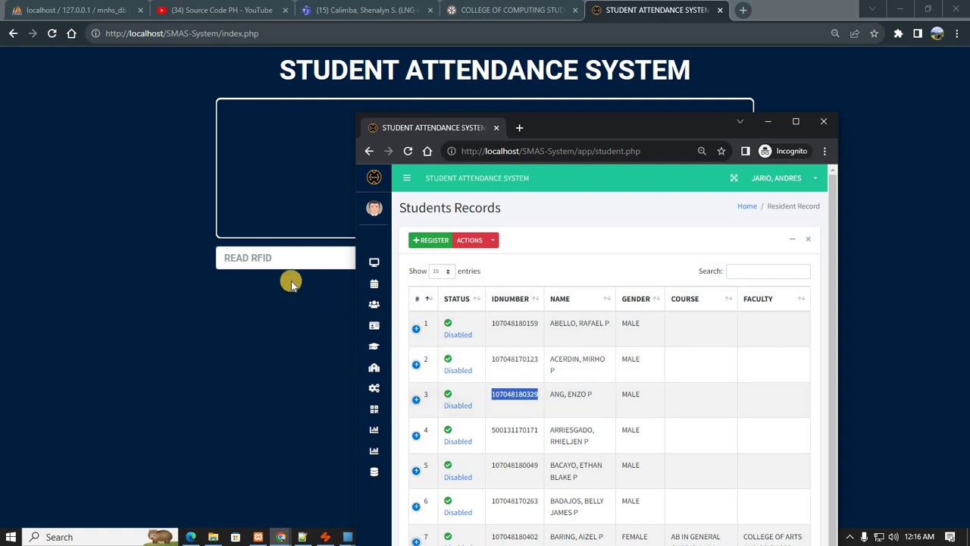
pyautogui.click(311, 258)
pyautogui.hotkey('ctrl', 'v')
pyautogui.press('Return')
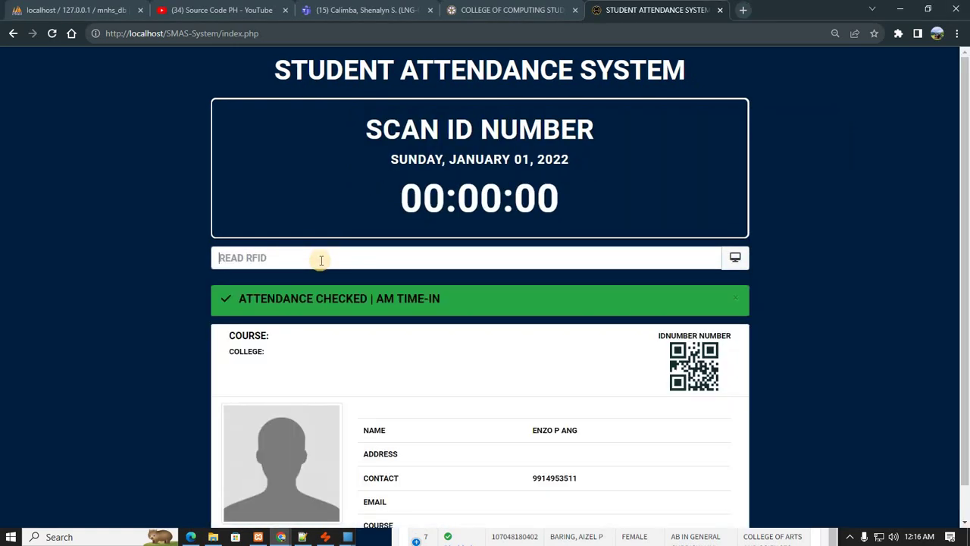
pyautogui.scroll(-1, 429, 340)
pyautogui.doubleClick(247, 316)
pyautogui.moveTo(247, 315); pyautogui.dragTo(270, 291)
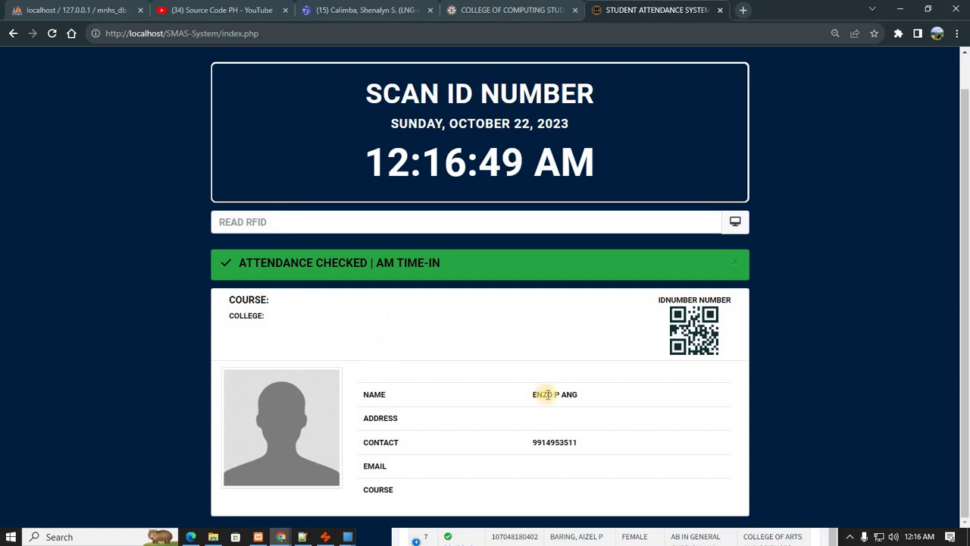
pyautogui.moveTo(555, 437); pyautogui.dragTo(604, 340)
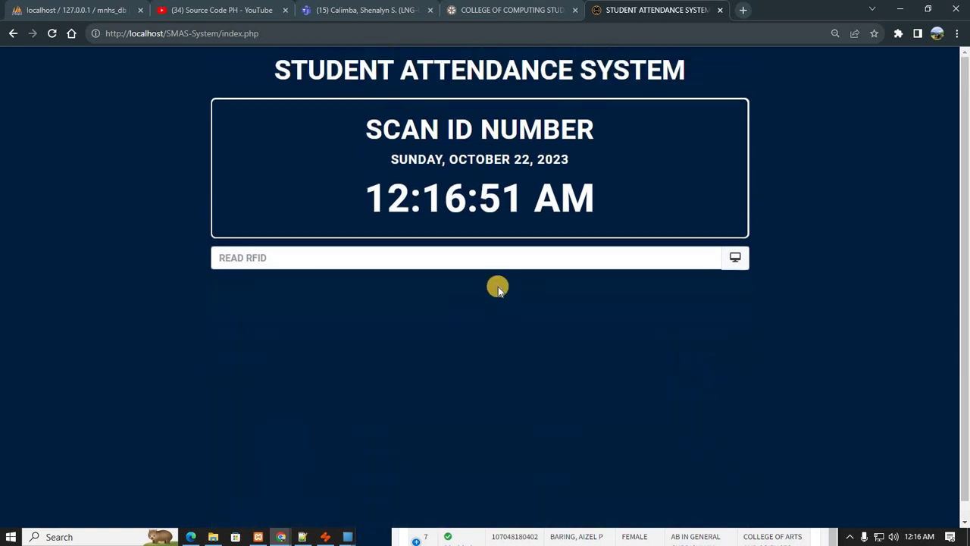
# Step: Copy the ID number of the student in row 7 from the maximized records window and submit it on the scan page
pyautogui.hotkey('alt', 'Tab')
pyautogui.click(804, 126)
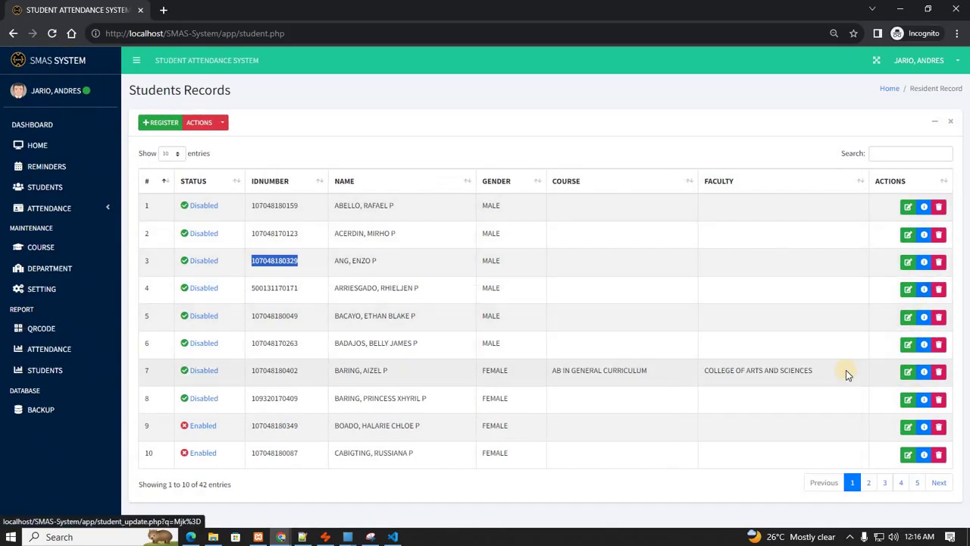
pyautogui.doubleClick(280, 369)
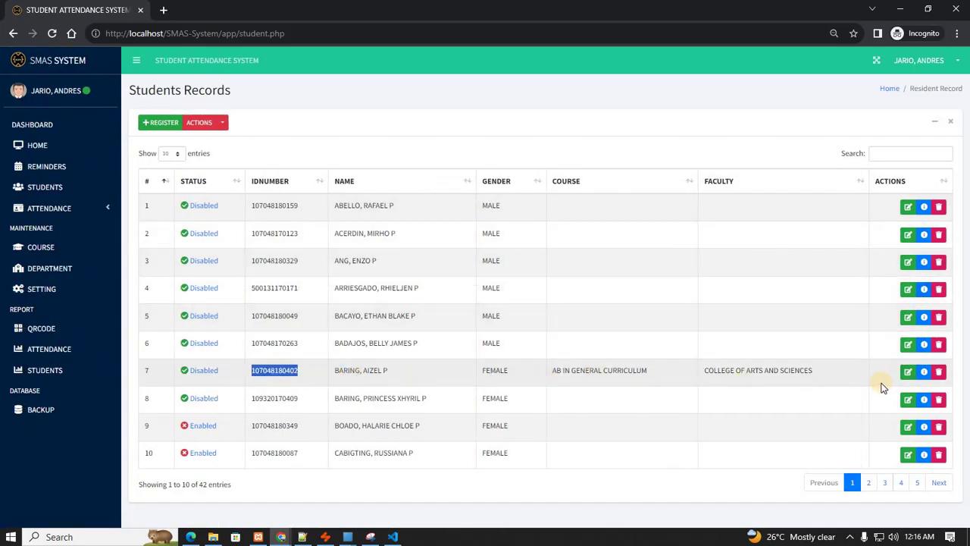
pyautogui.click(917, 377)
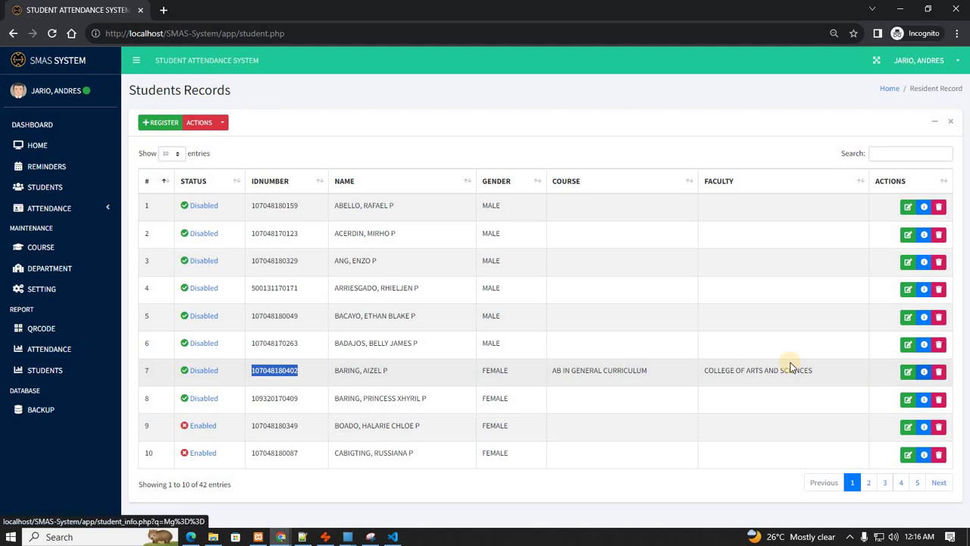
pyautogui.hotkey('alt', 'Tab')
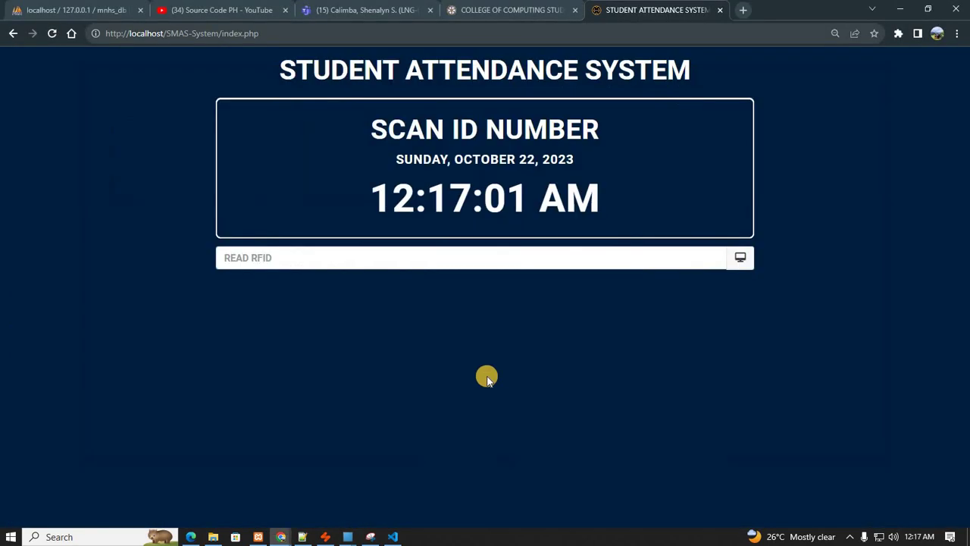
pyautogui.click(421, 256)
pyautogui.write('107048180402')
pyautogui.press('Return')
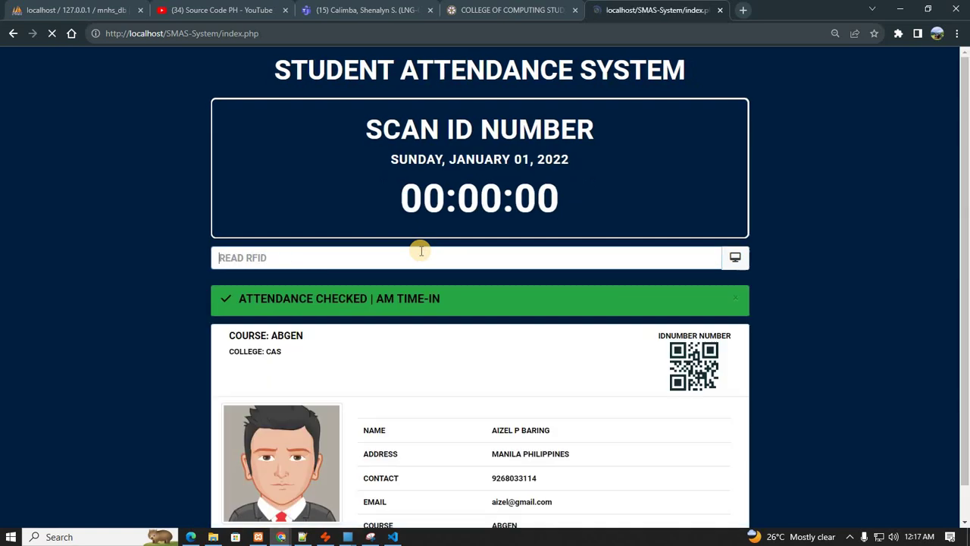
pyautogui.scroll(-1, 458, 280)
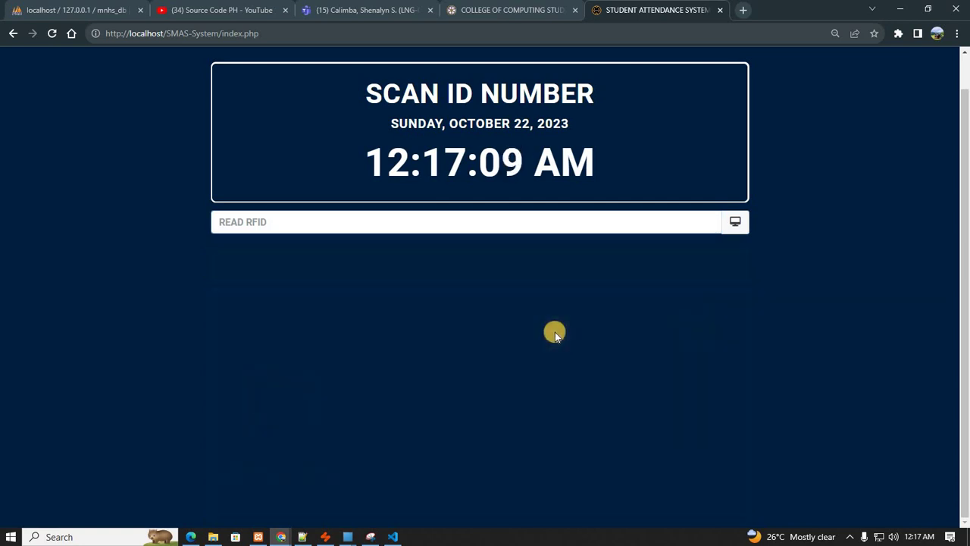
# Step: Try to submit the row 7 student's ID number again on the full-screen scan page, examine the response and leave full screen
pyautogui.press('F11')
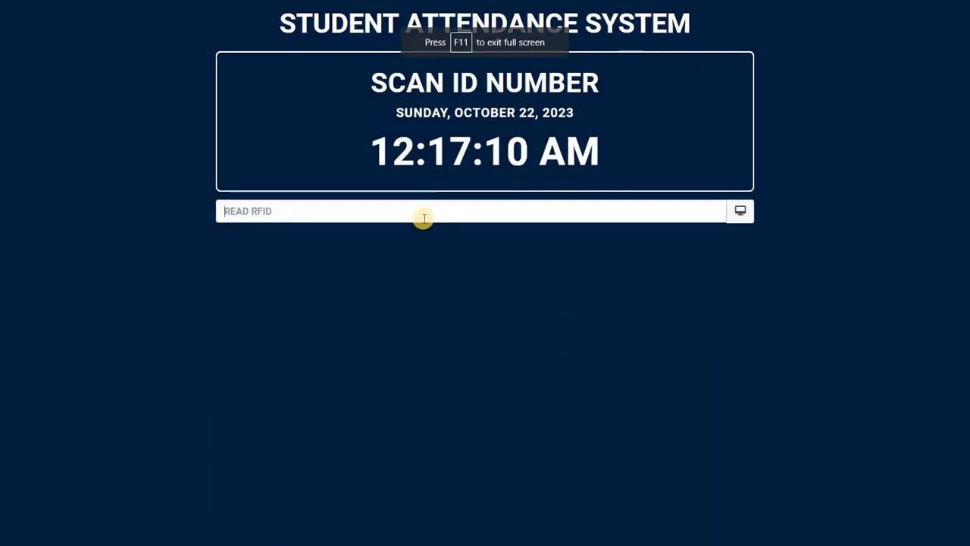
pyautogui.write('0070481804002')
pyautogui.press('Return')
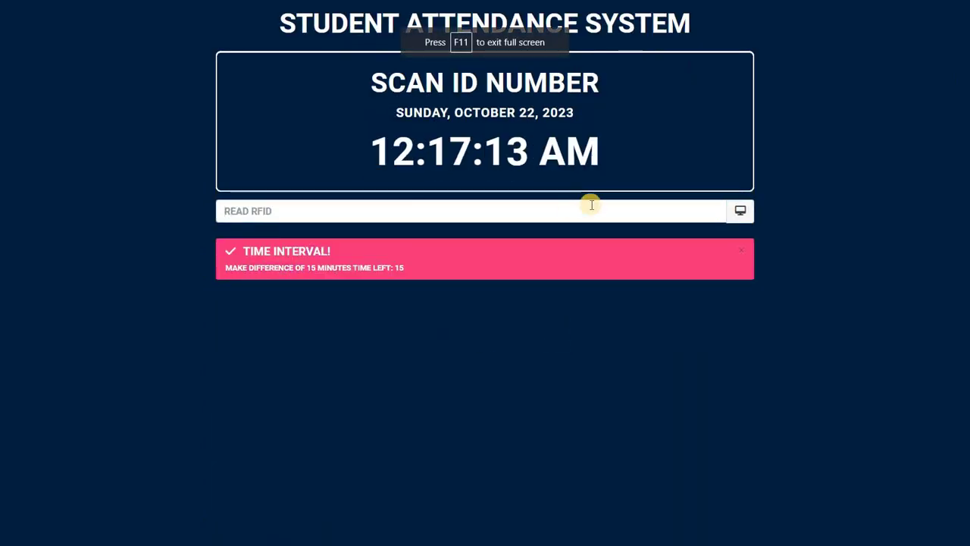
pyautogui.press('F11')
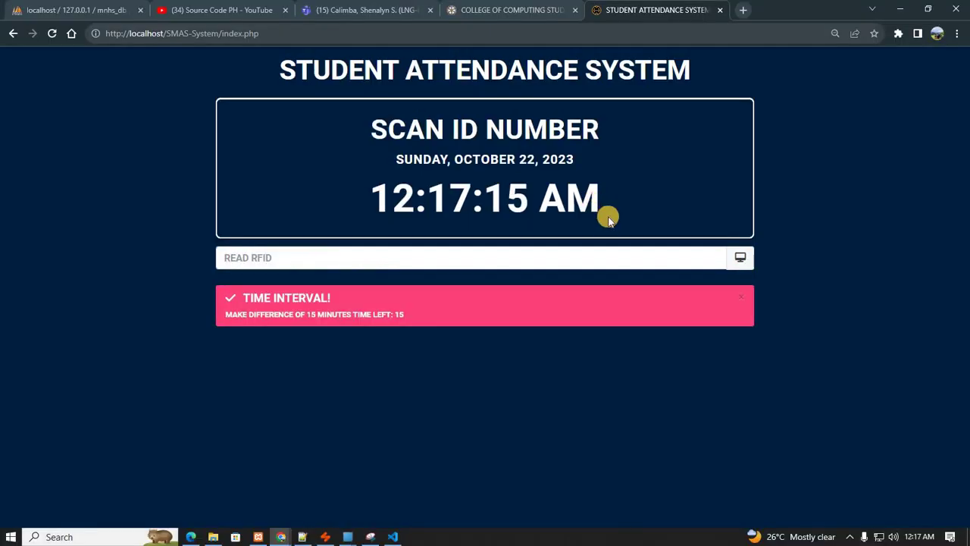